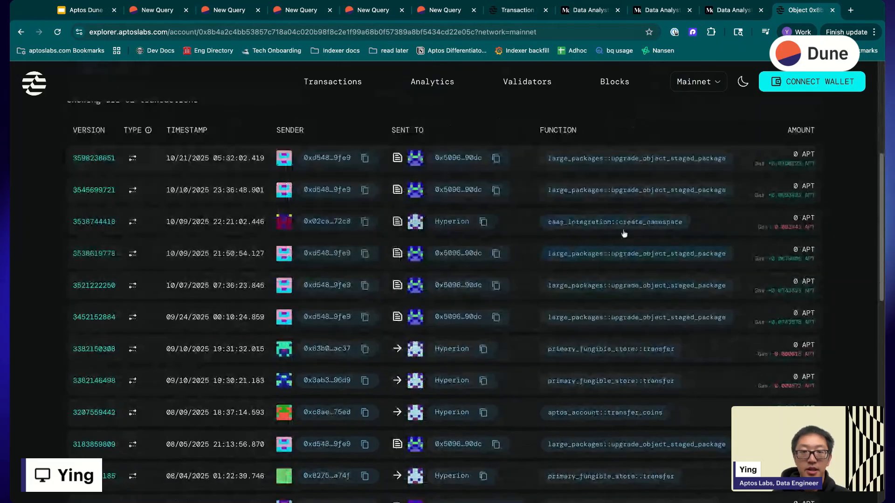
Examine the Hyperion object's transaction list in the Aptos explorer, including its senders, recipients and called functions.
scroll(554, 272, up, 6)
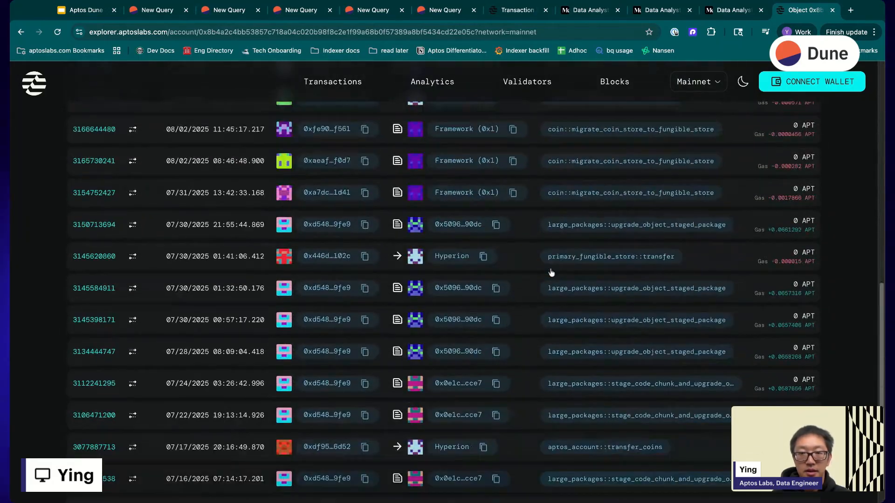
scroll(537, 271, up, 7)
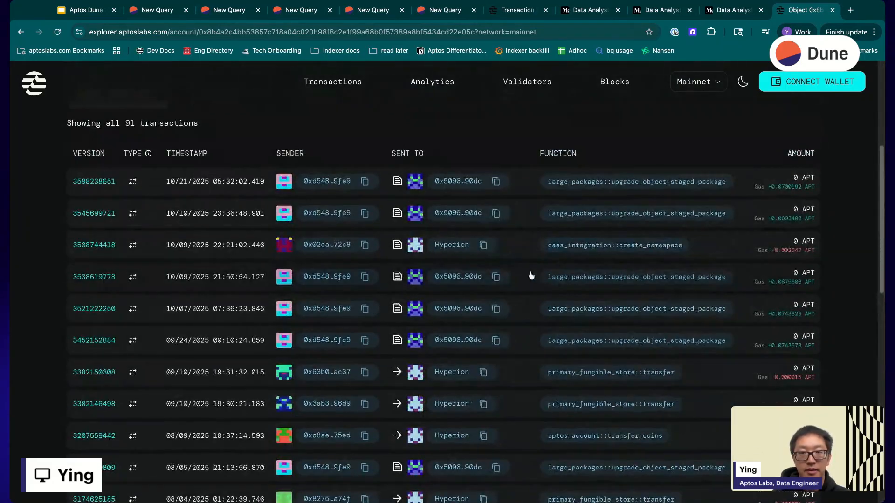
scroll(466, 247, down, 1)
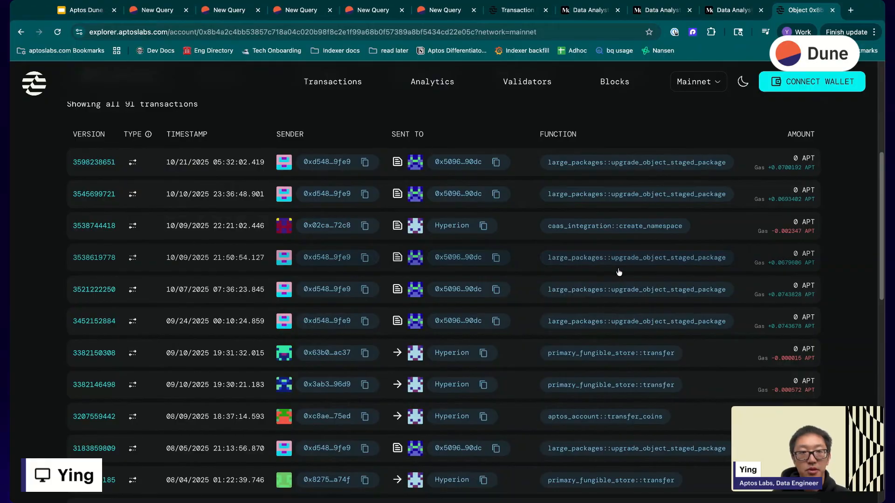
scroll(683, 229, down, 5)
scroll(651, 252, down, 6)
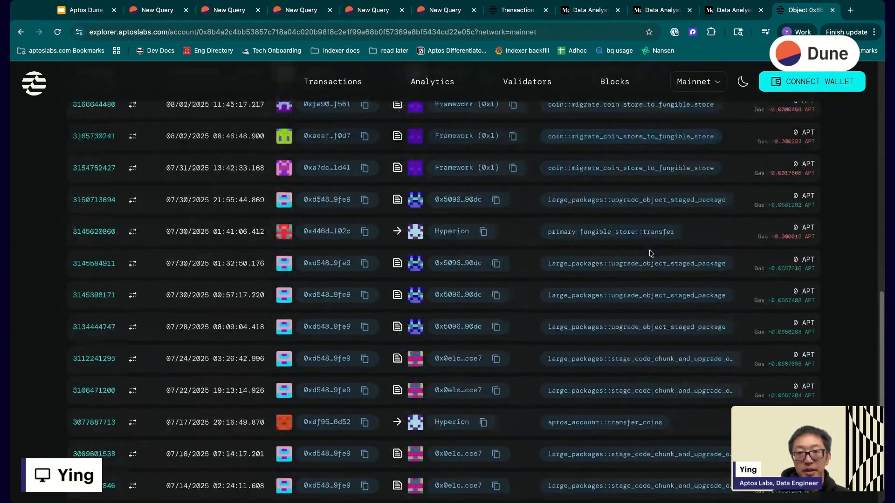
scroll(225, 332, up, 13)
scroll(336, 301, down, 5)
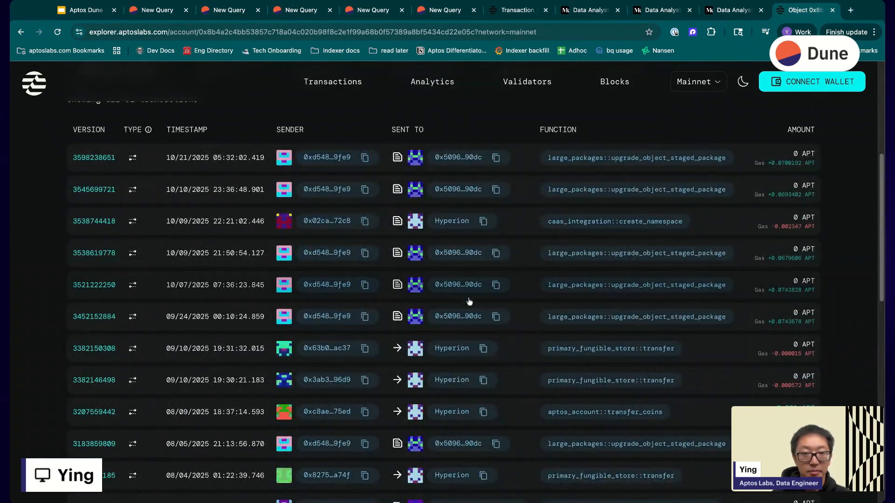
scroll(419, 232, up, 5)
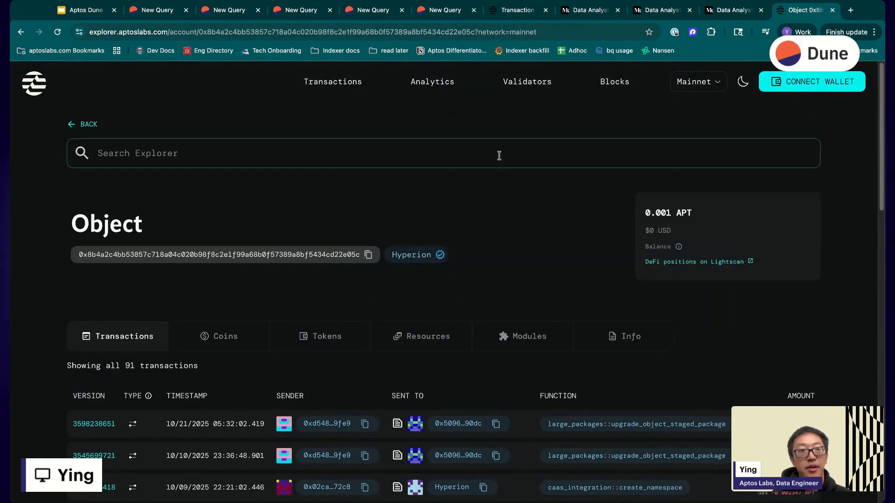
scroll(424, 286, down, 5)
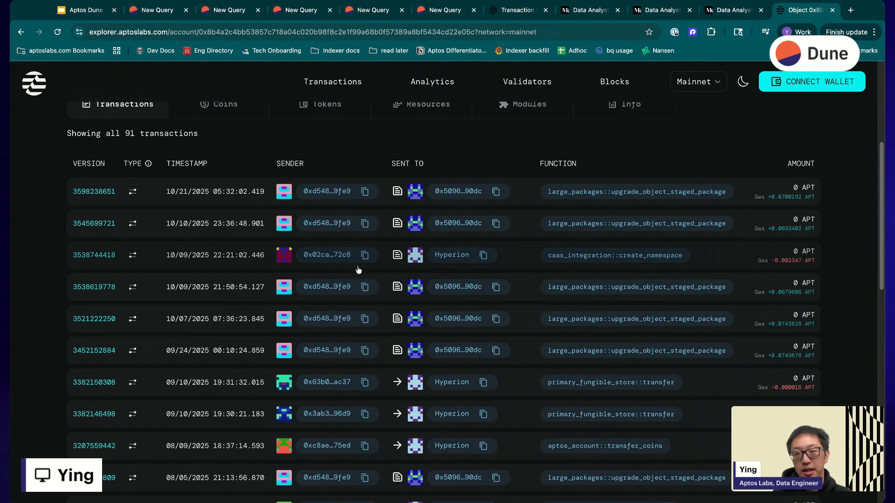
Switch to the Aptos Dune presentation and highlight the user_transactions and signatures tables in the Active user query.
click(86, 17)
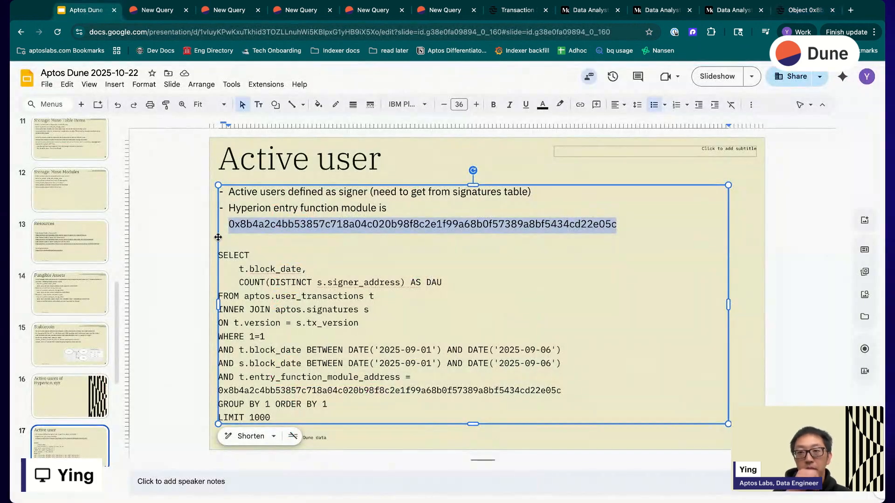
click(189, 258)
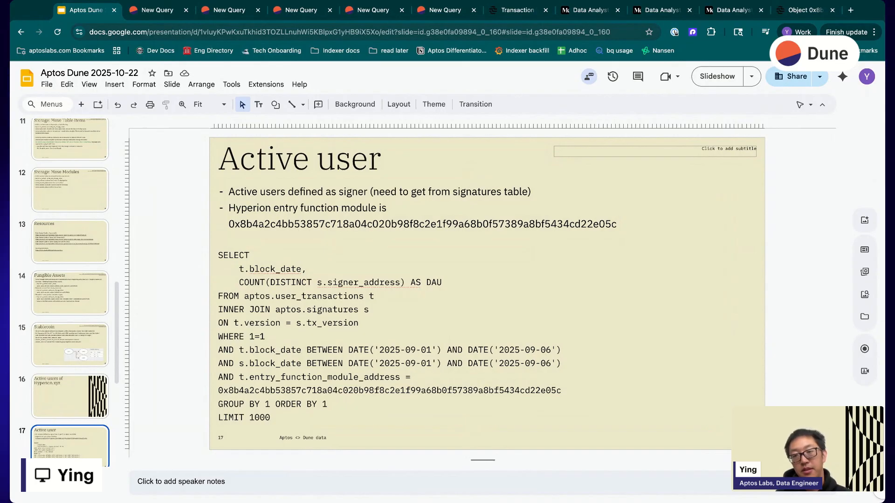
click(243, 269)
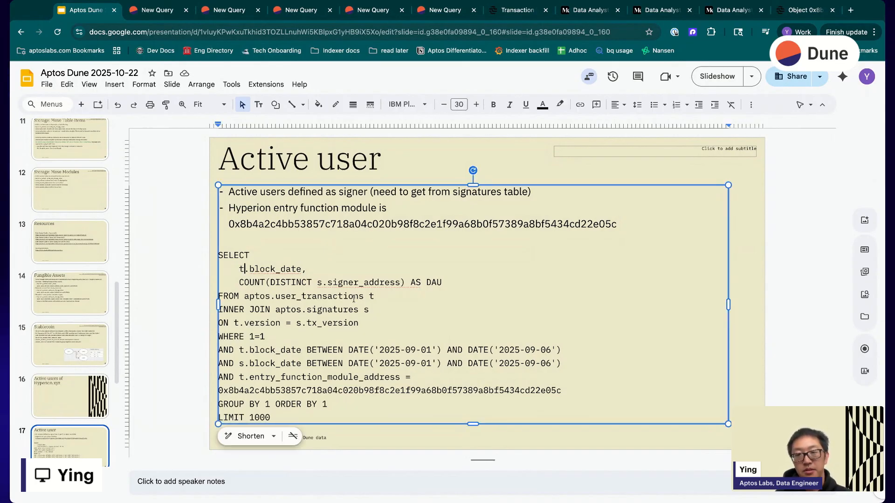
double_click(326, 296)
click(402, 306)
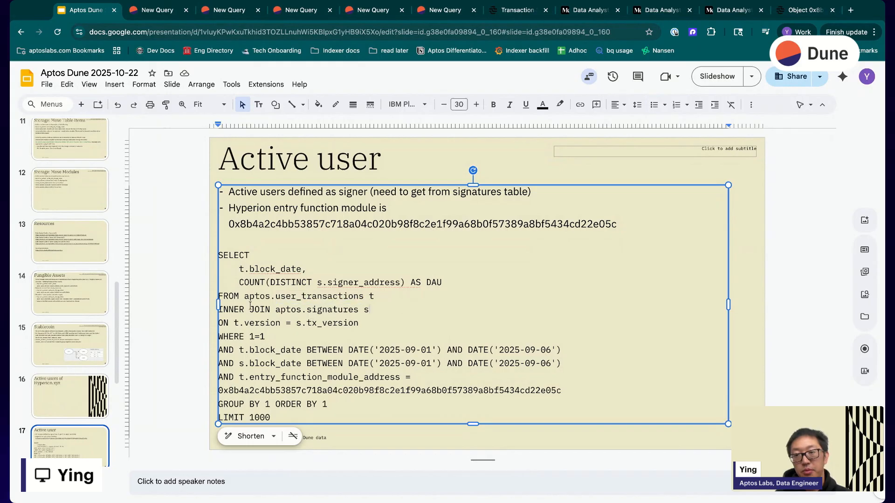
double_click(336, 311)
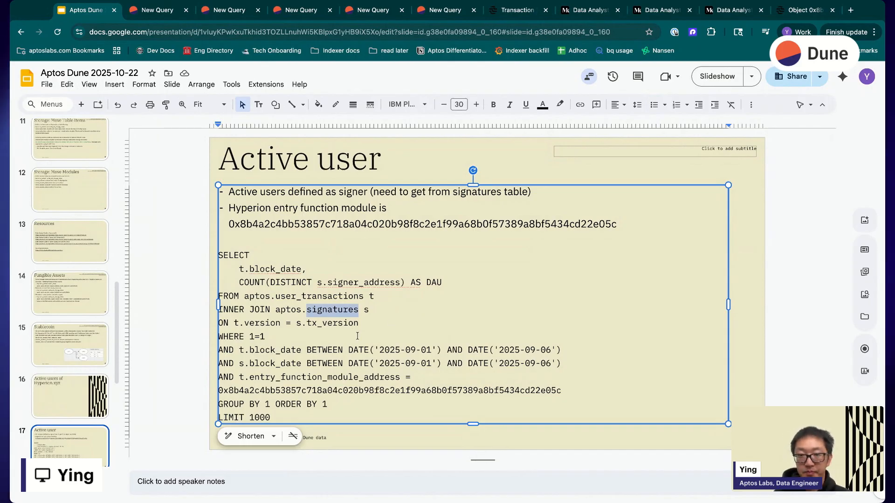
Highlight the block_date range filters and the entry_function_module_address condition in the Active user query.
scroll(358, 336, down, 1)
scroll(358, 336, up, 1)
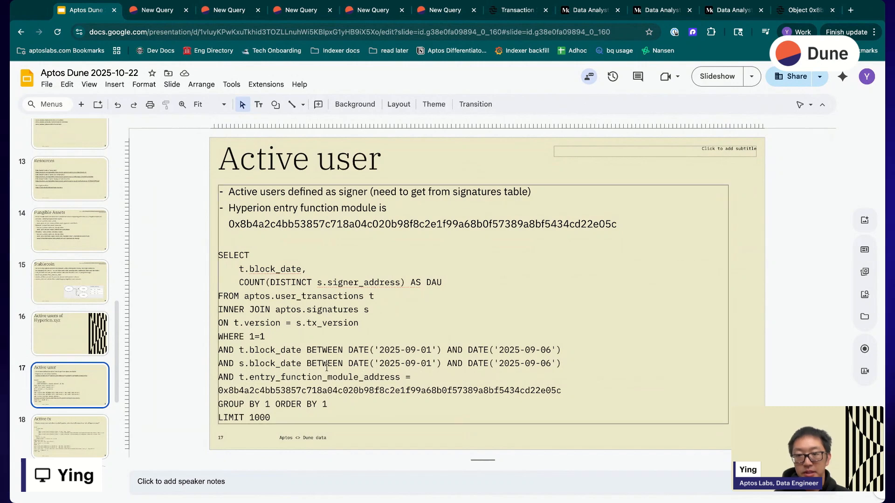
drag(561, 363, 219, 347)
click(195, 350)
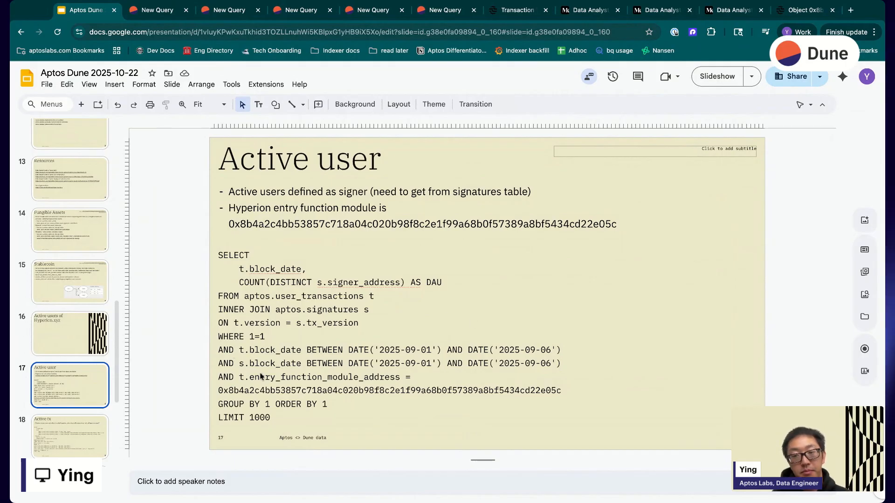
double_click(325, 380)
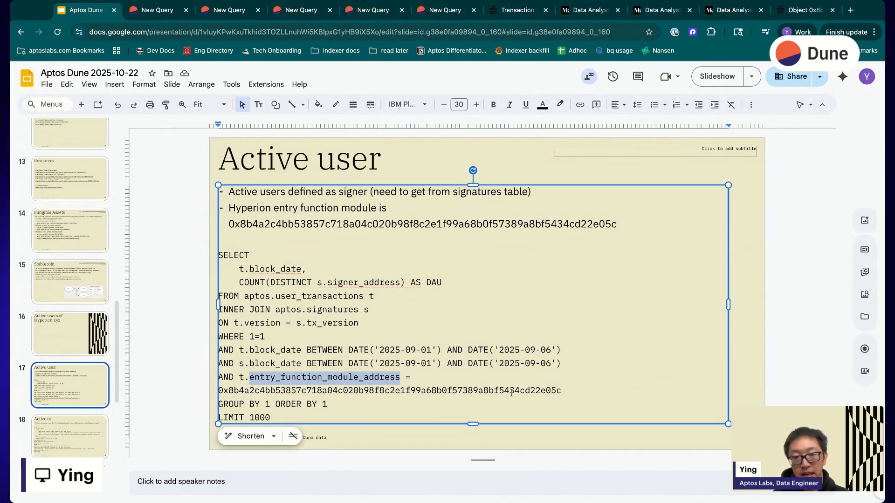
click(202, 261)
Switch to the Dune query counting distinct signers per day and examine its DAU results.
click(158, 10)
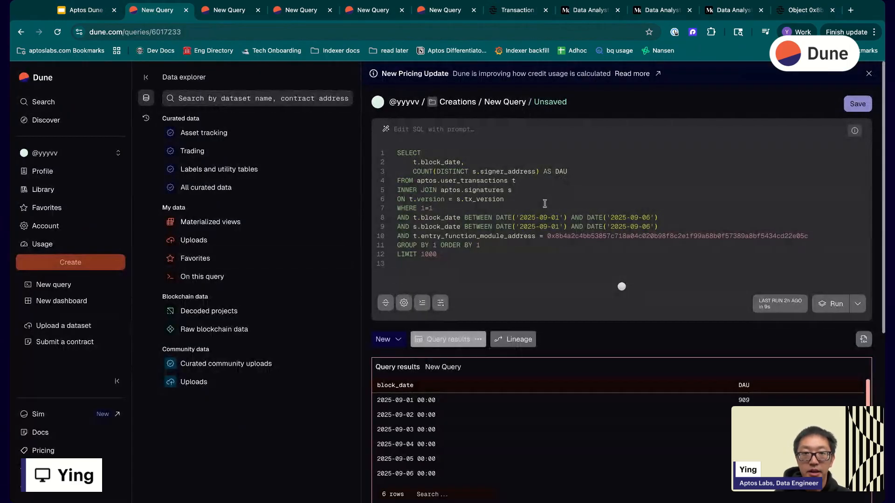
scroll(544, 204, down, 1)
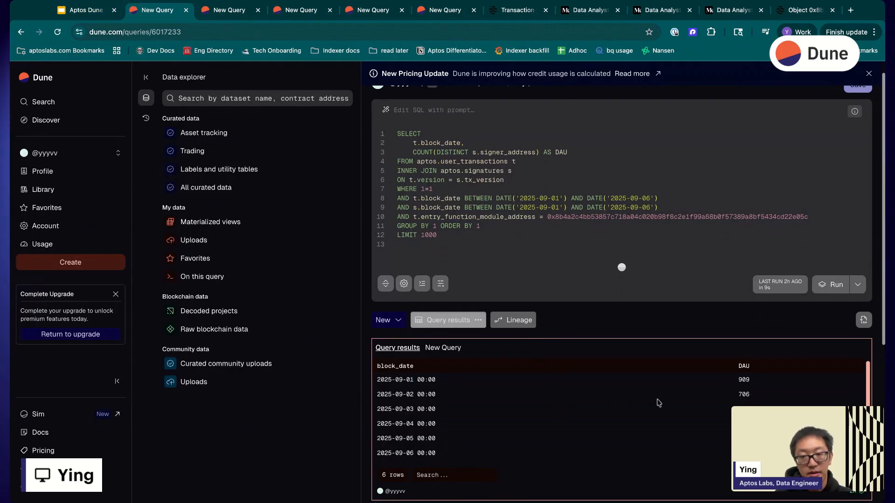
scroll(724, 427, up, 1)
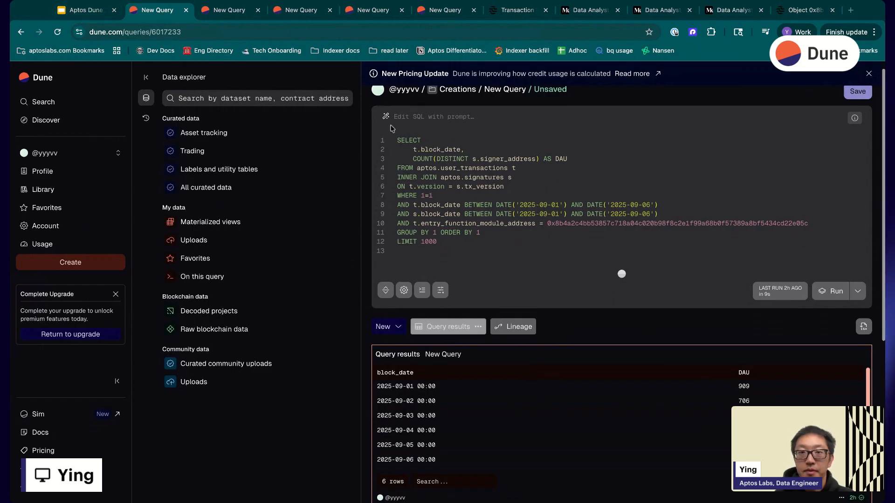
Close the daily active user query and advance the Aptos Dune presentation to the Active tx slide.
key(ctrl+w)
click(82, 20)
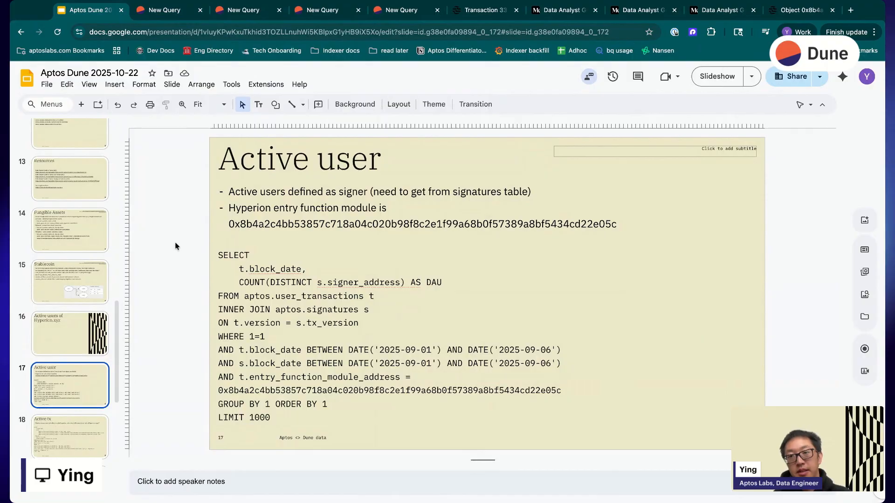
key(Down)
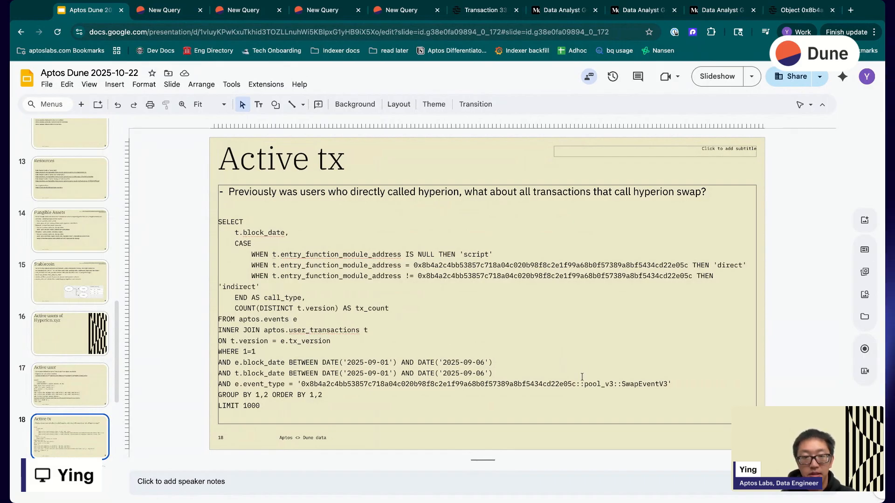
Highlight the event_type condition for pool_v3::SwapEventV3 in the Active tx query.
drag(671, 385, 389, 385)
click(476, 376)
double_click(480, 384)
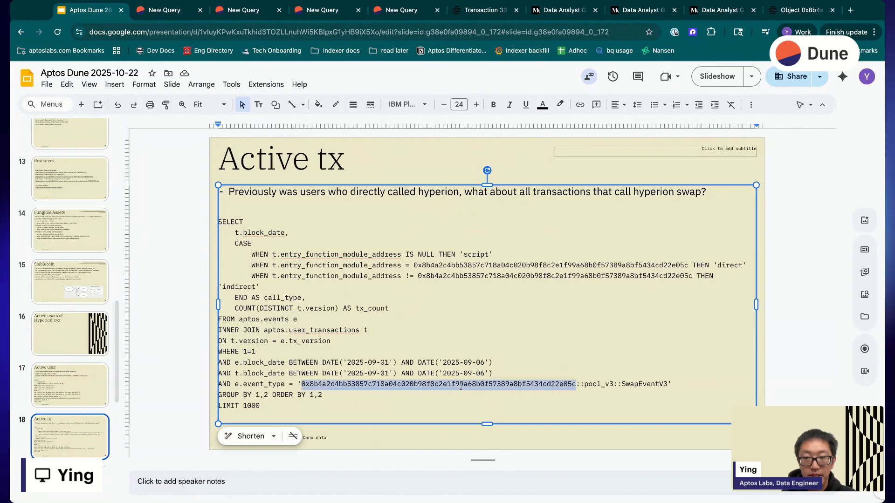
drag(670, 384, 218, 384)
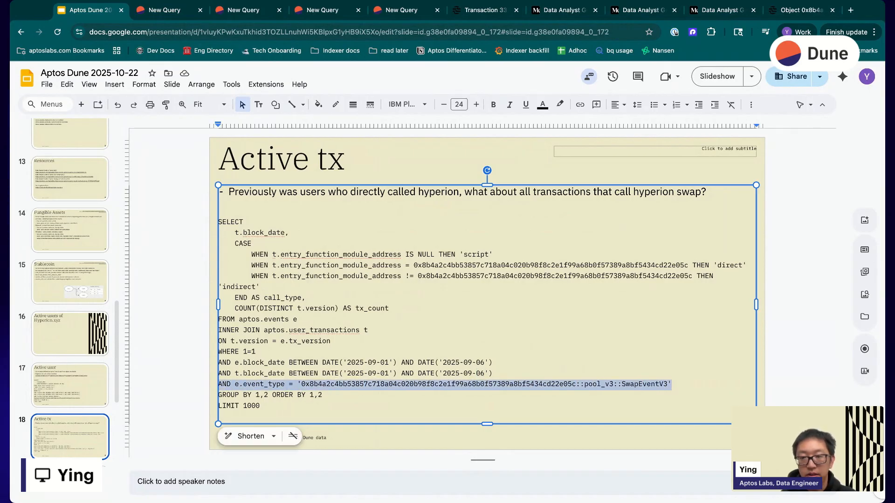
click(195, 345)
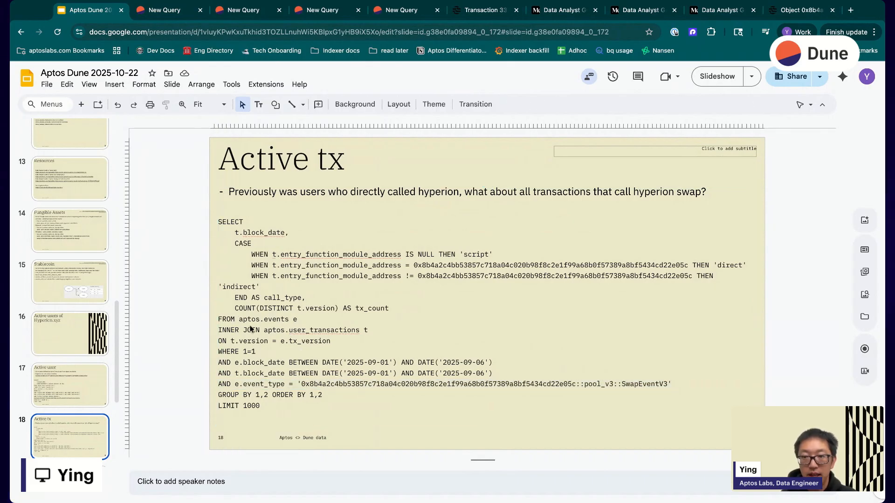
Highlight the join to aptos.user_transactions and its tx_version key in the Active tx query.
click(331, 342)
double_click(331, 342)
click(195, 338)
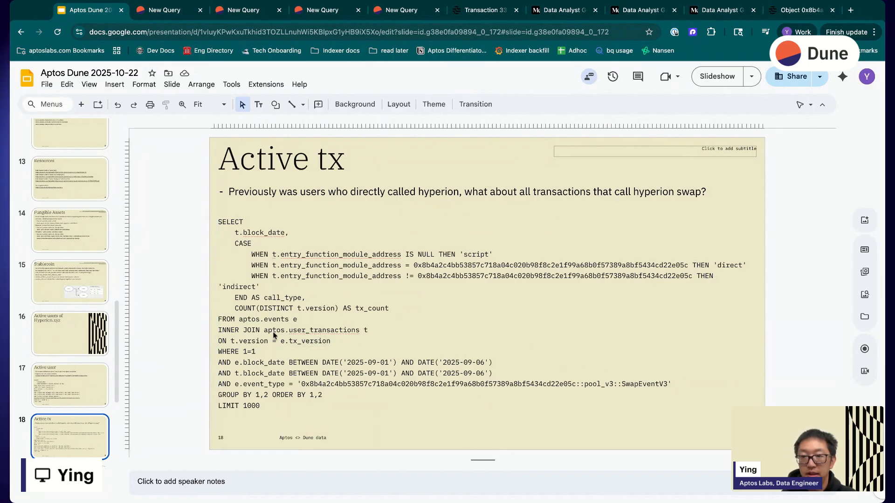
click(339, 331)
double_click(339, 331)
click(202, 337)
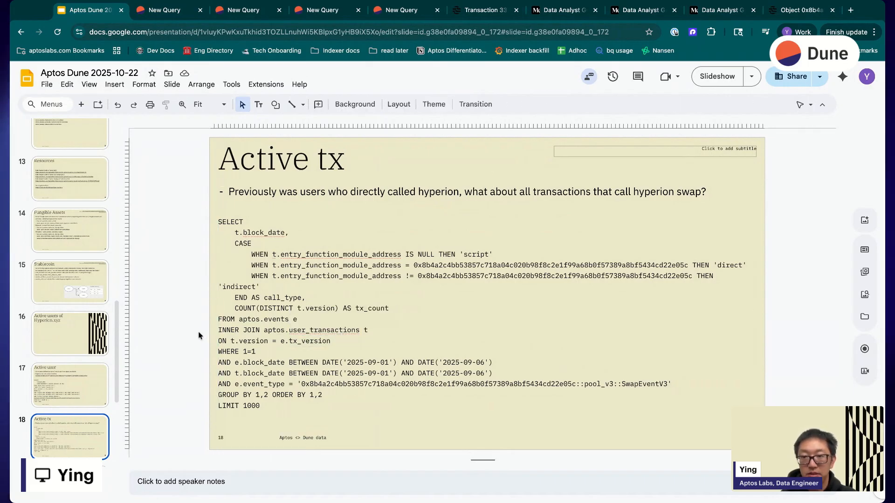
Highlight entry_function_module_address in the CASE branch that labels calls as 'script'.
click(344, 256)
double_click(345, 256)
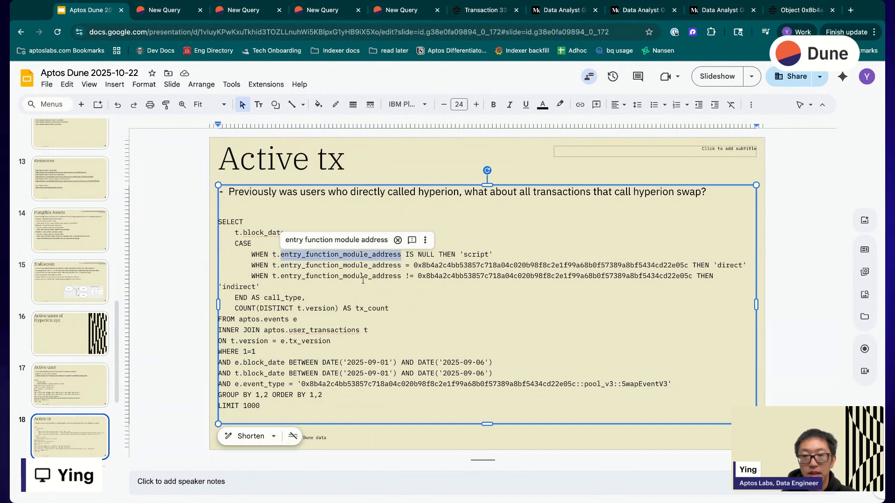
click(191, 286)
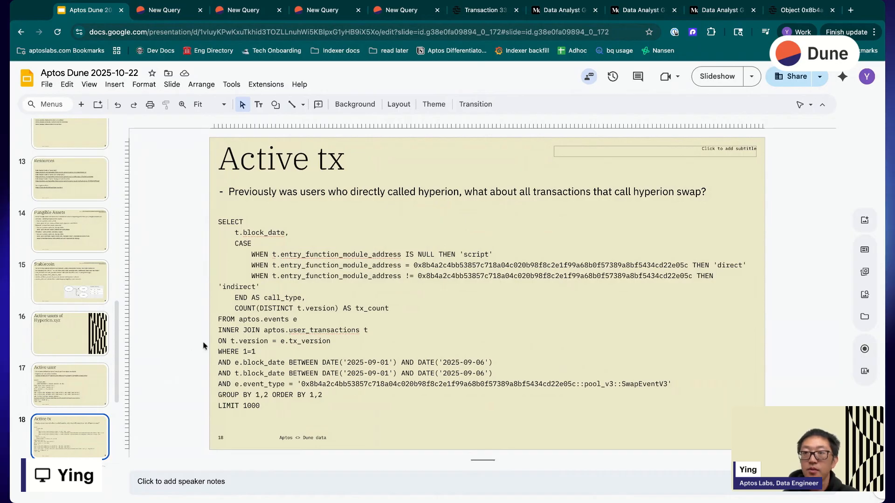
Switch to the Dune Active tx query and compare the direct, indirect and script transaction counts for 2025-09-01.
key(ctrl+Tab)
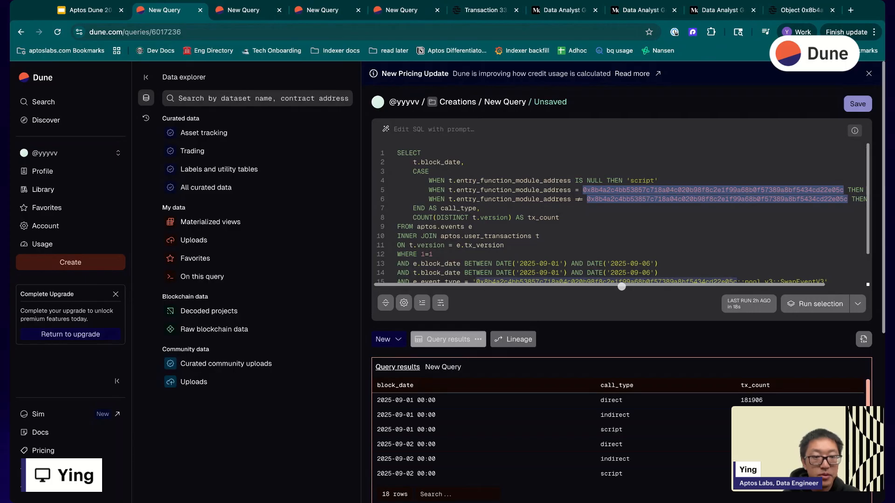
double_click(751, 401)
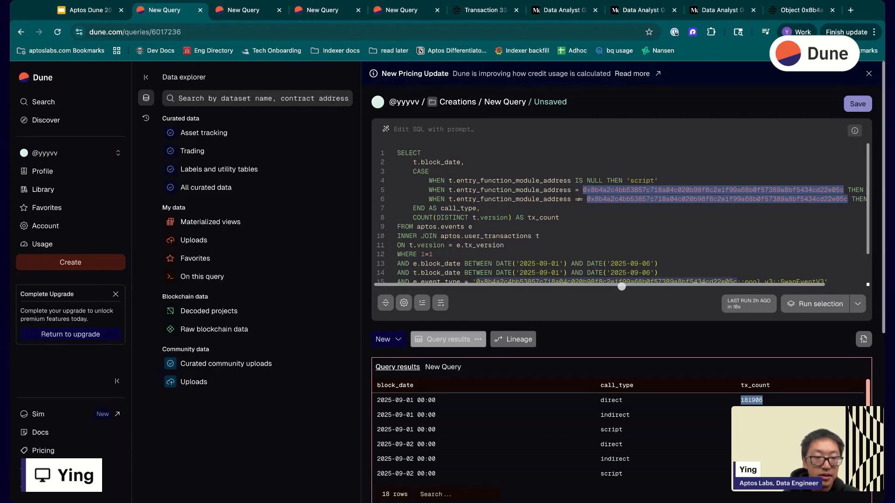
click(725, 418)
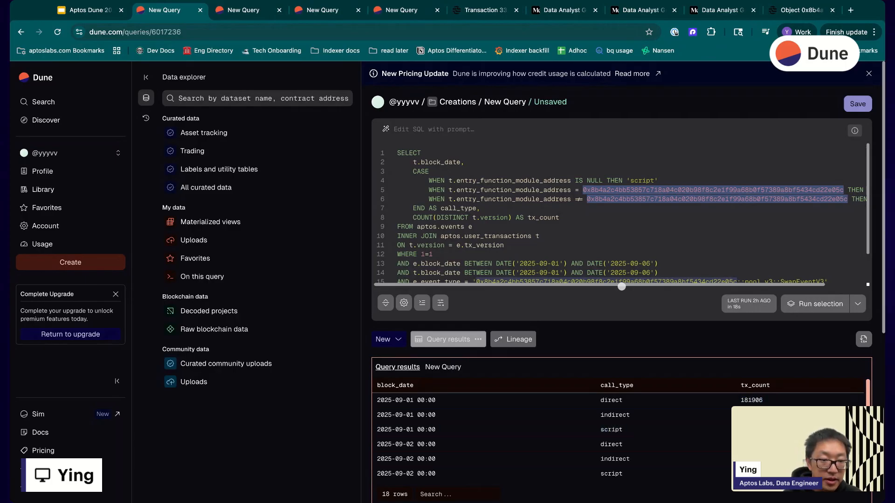
triple_click(725, 429)
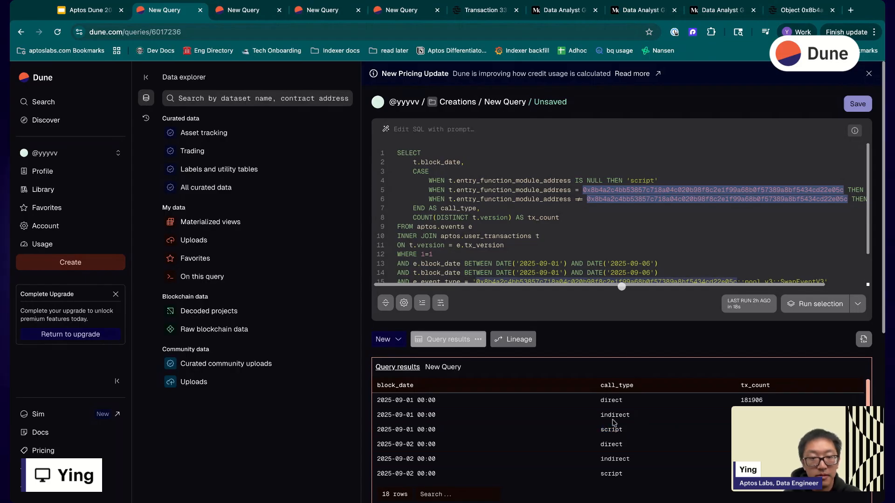
drag(600, 415, 745, 431)
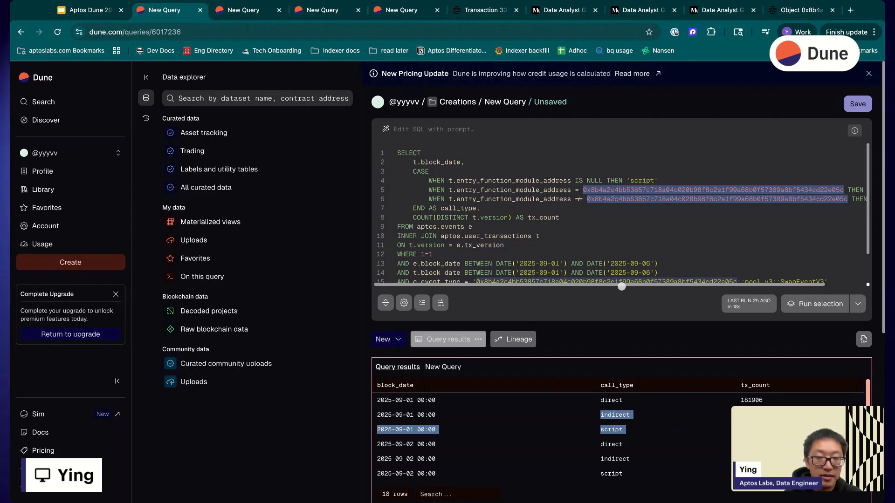
click(746, 431)
drag(746, 431, 607, 415)
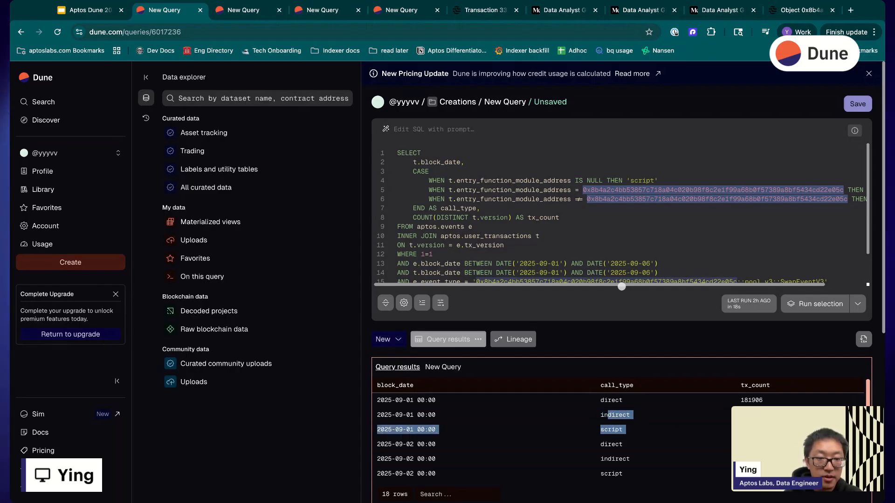
double_click(600, 415)
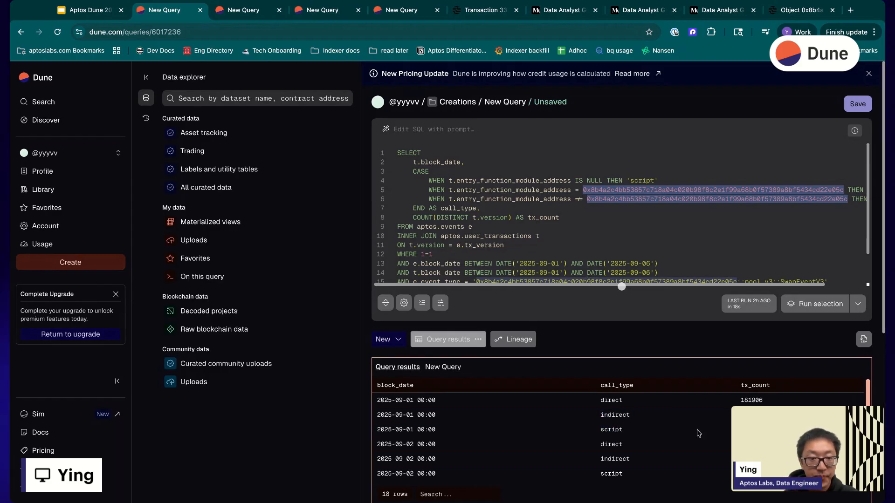
scroll(698, 432, down, 2)
scroll(699, 434, up, 2)
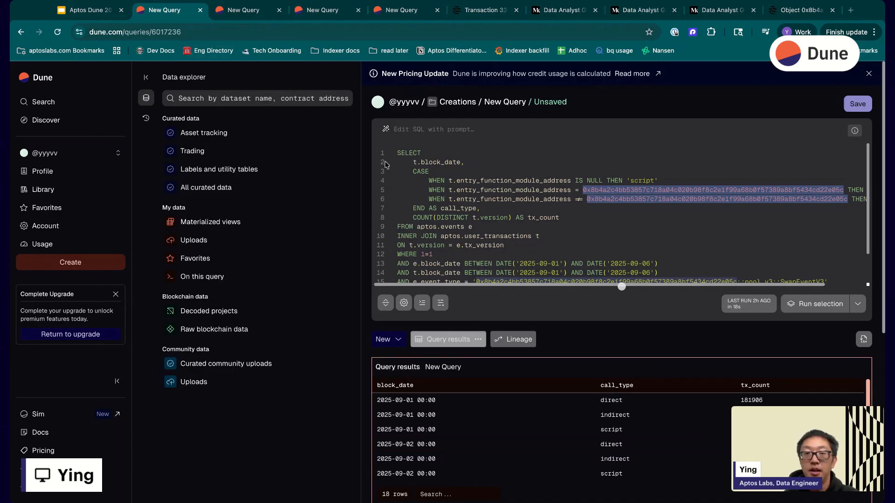
Close the Dune Active tx query and advance the Google Slides deck to the FA transfers slide.
key(super+w)
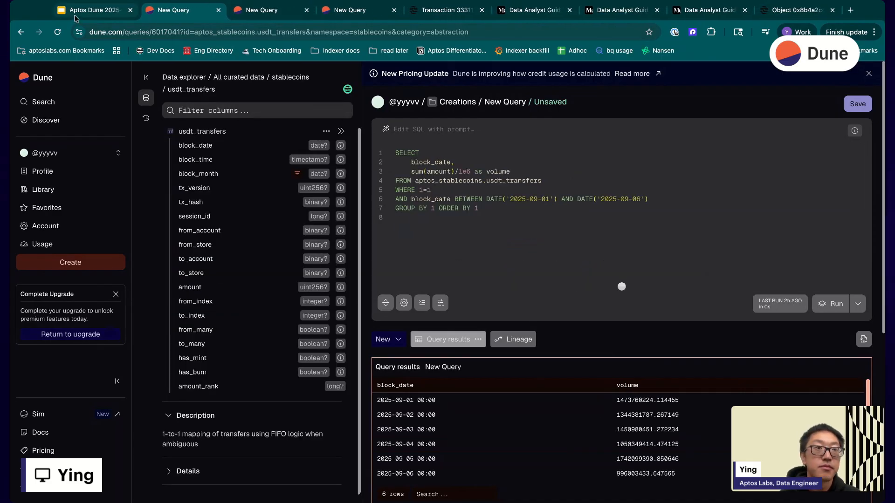
click(76, 14)
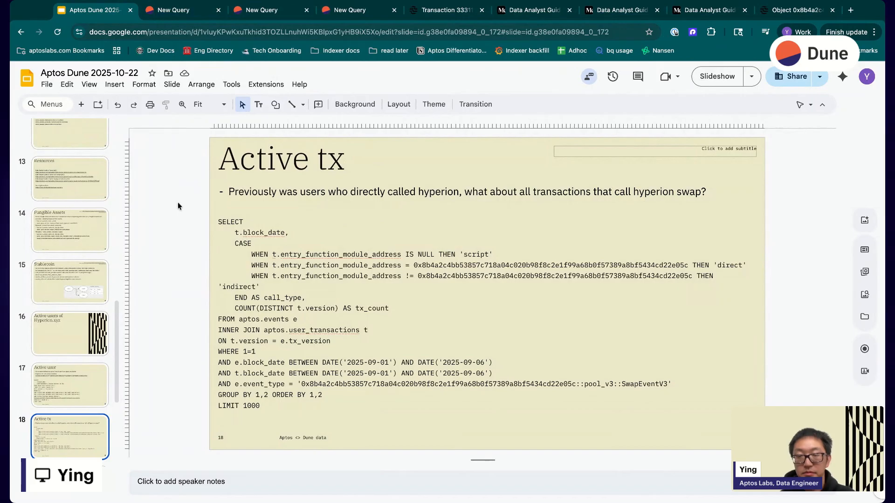
key(Down)
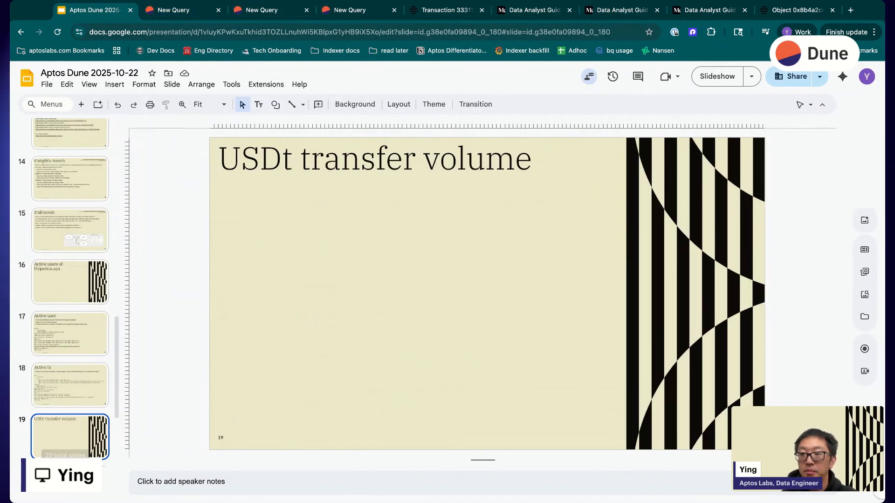
key(Up)
key(ctrl+Tab)
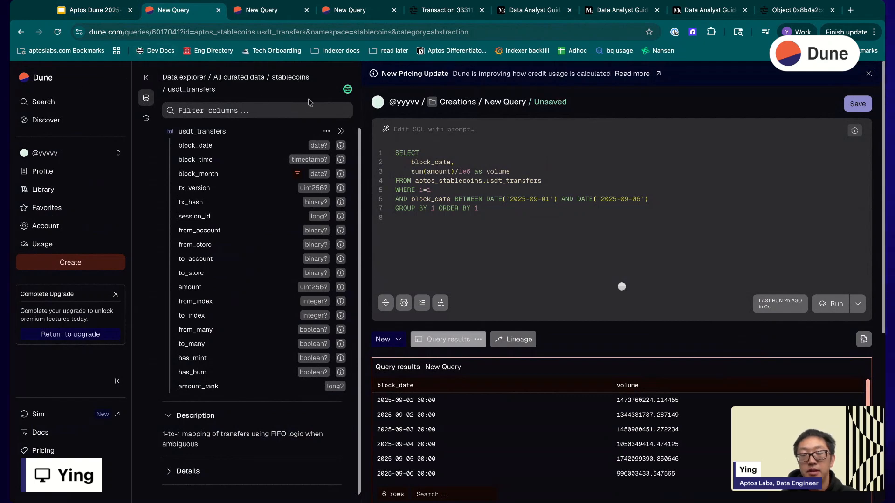
click(103, 15)
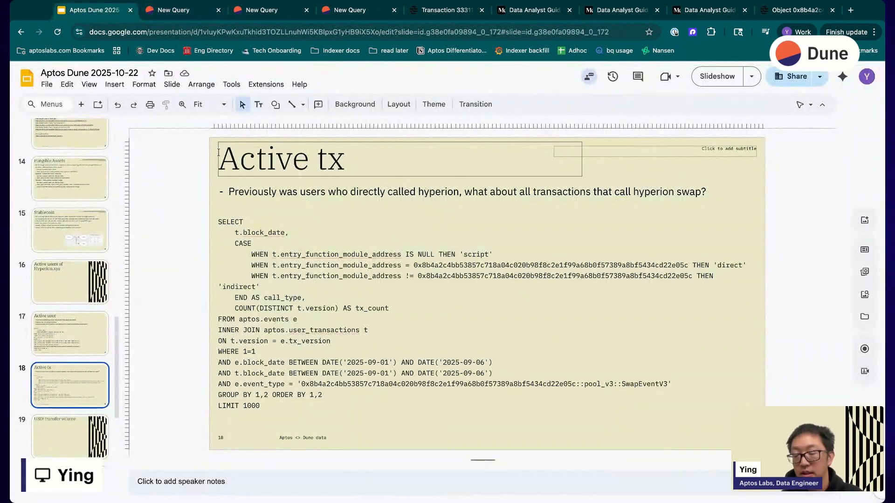
key(Down)
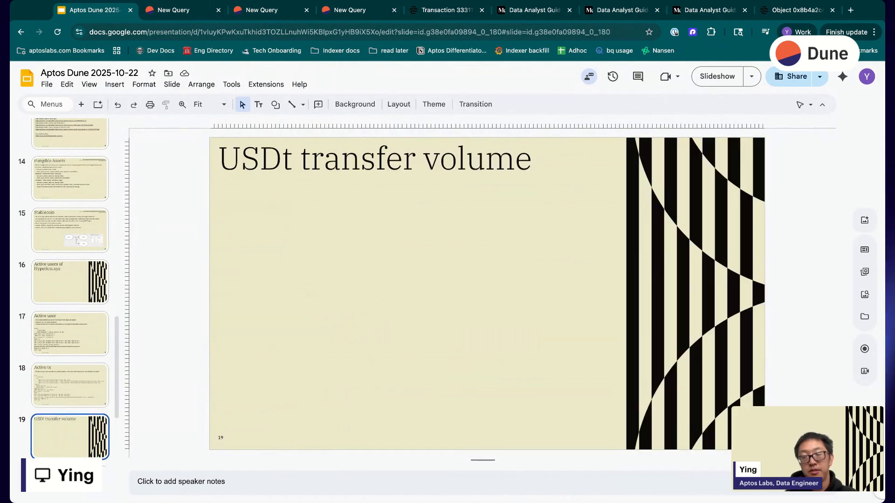
key(Down)
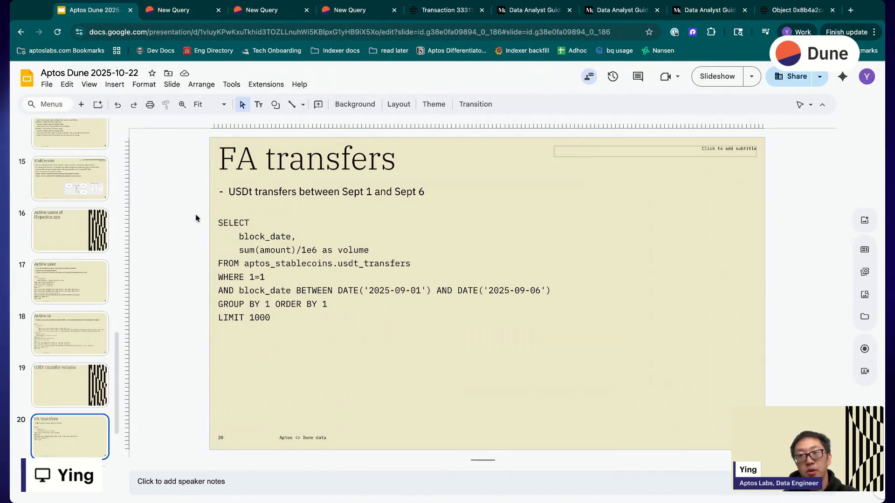
Open explorer.aptoslabs.com in a new browser tab, search for usdt and open the Tether USD - USDt asset page.
key(ctrl+t)
text(explorer.aptoslabs.com)
key(Return)
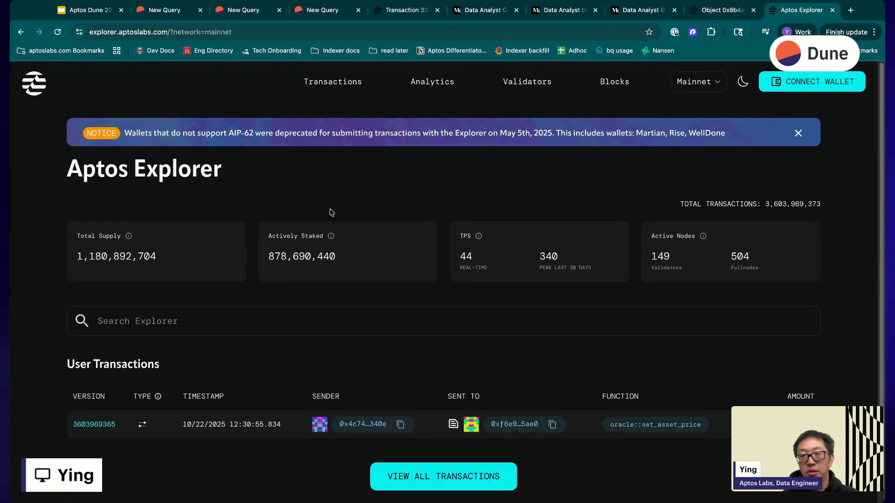
click(303, 328)
text(usdt)
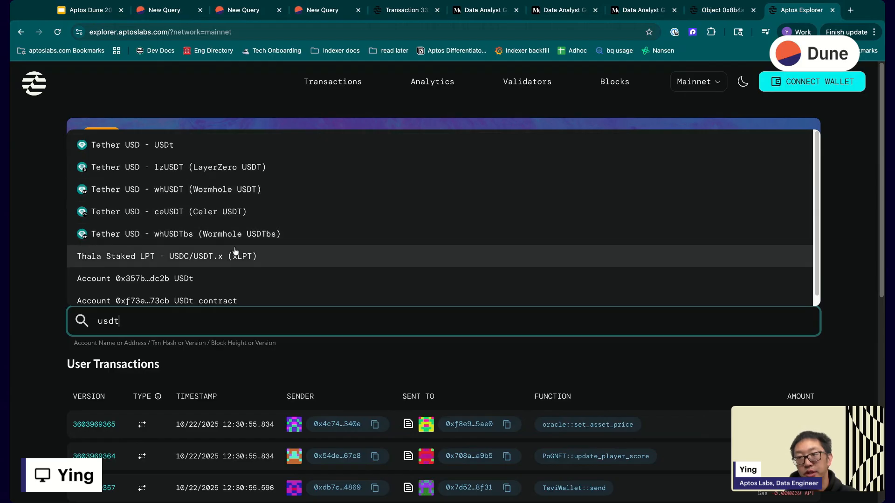
click(209, 147)
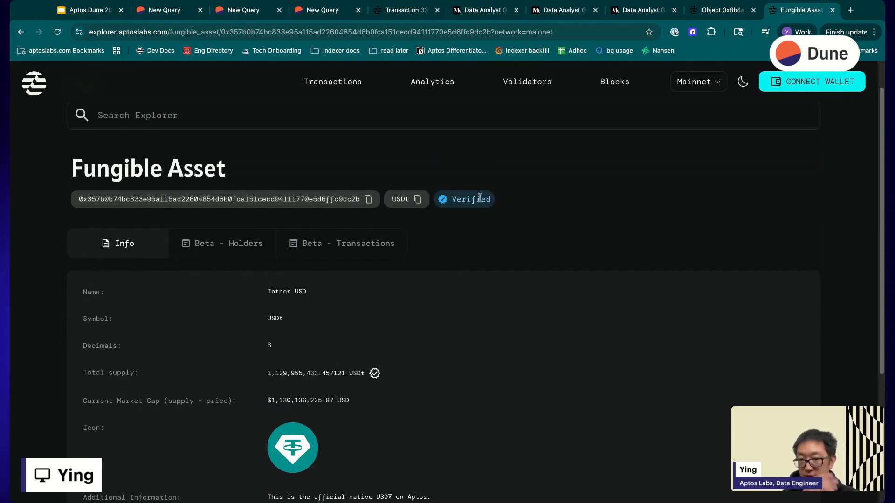
Look through the USDt asset's general information, its transactions and its holders, ending back on the general information.
scroll(266, 272, down, 3)
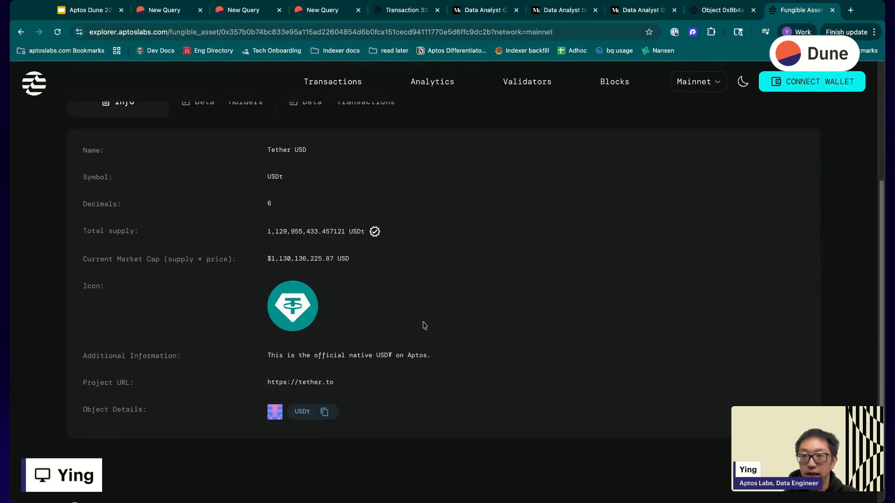
scroll(419, 328, down, 2)
scroll(286, 351, up, 10)
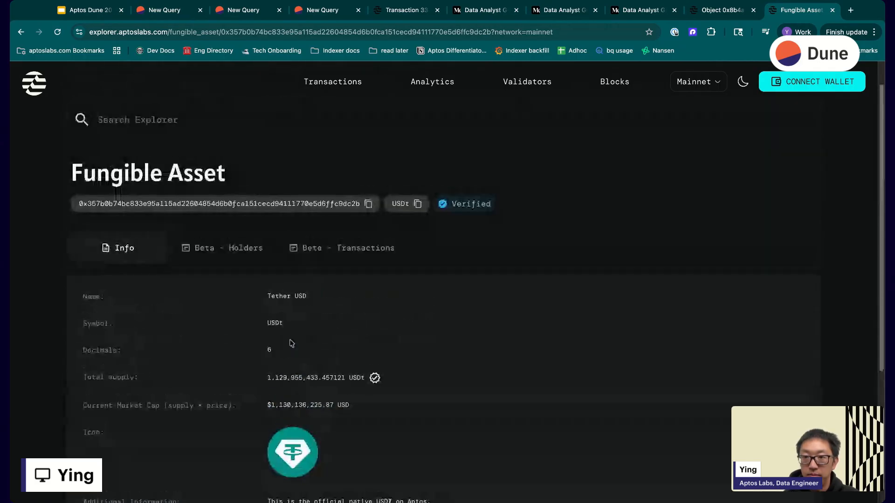
click(343, 249)
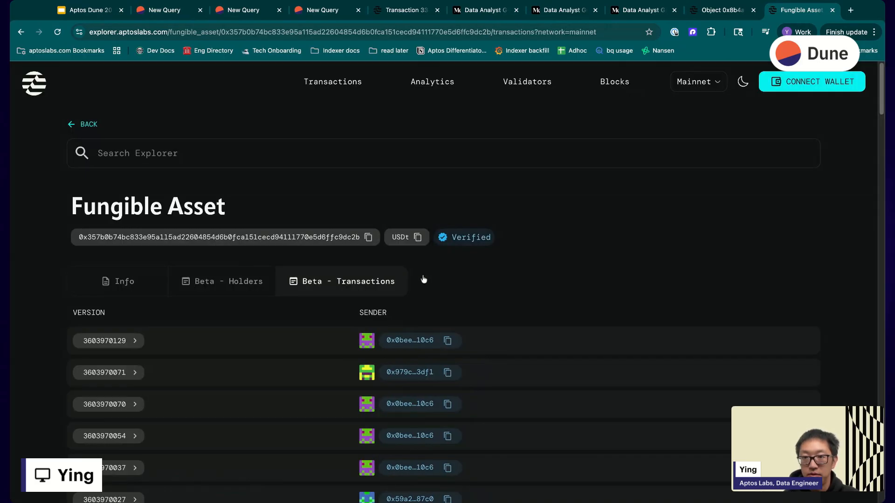
click(228, 284)
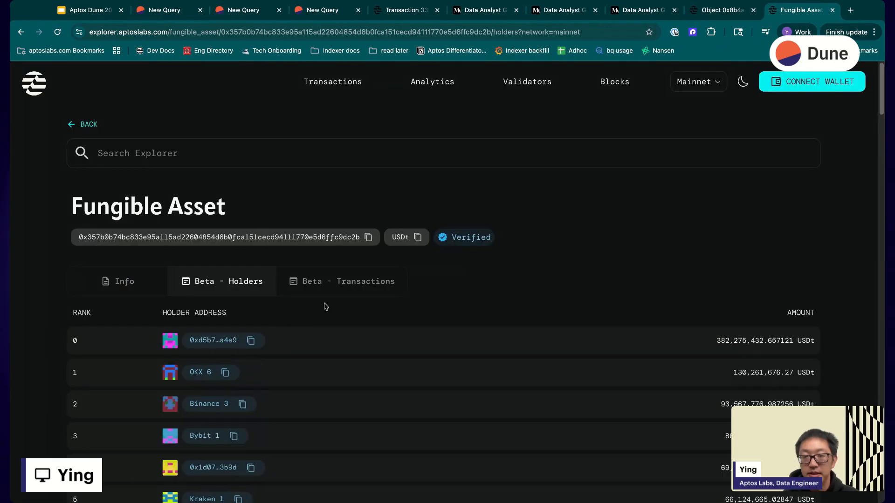
click(123, 281)
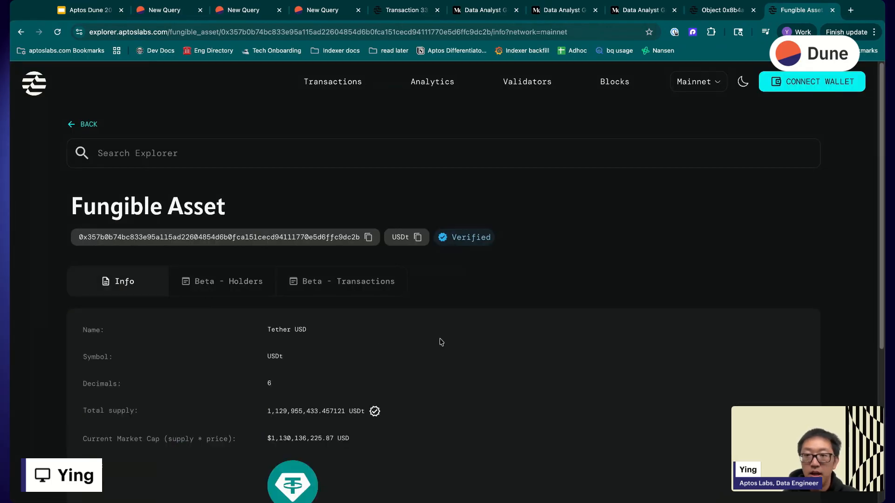
Check the verification mark on the USDt total supply and look at the ranked list of largest holders.
scroll(383, 406, down, 3)
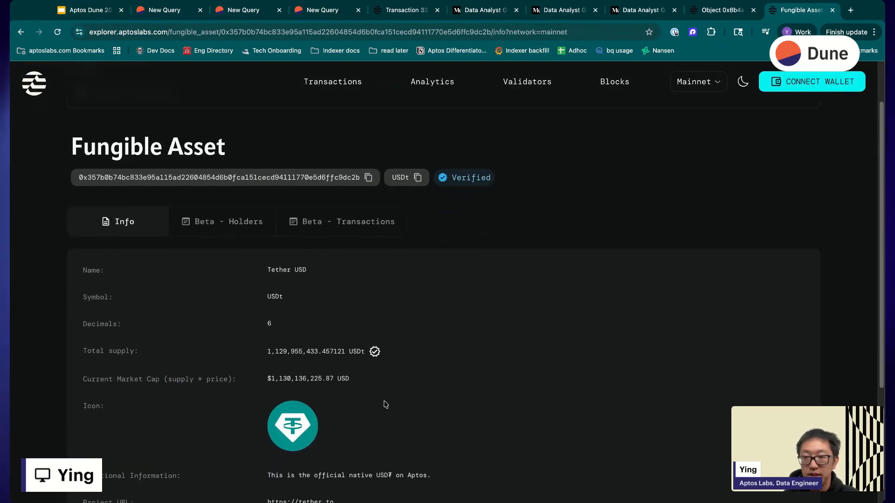
mouse_move(376, 353)
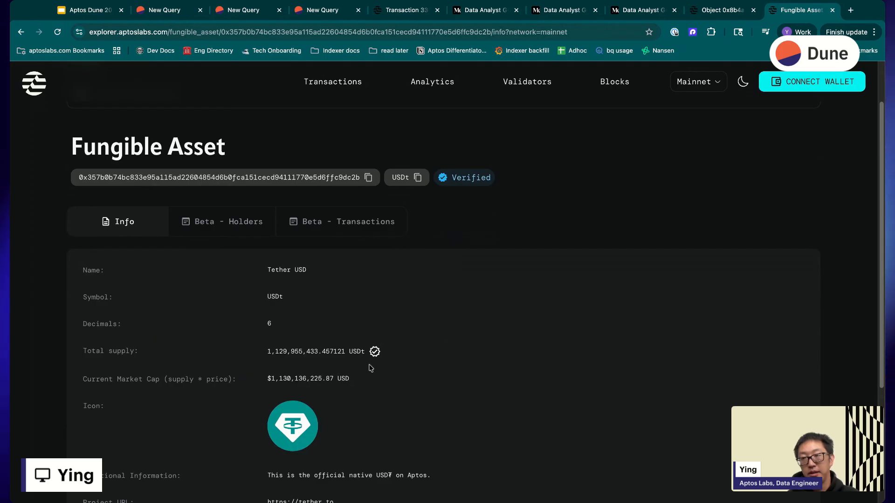
click(231, 228)
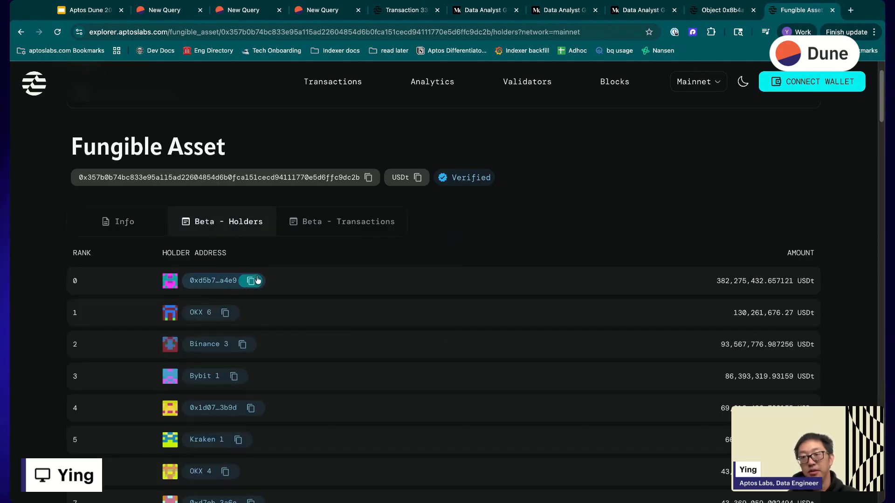
click(141, 220)
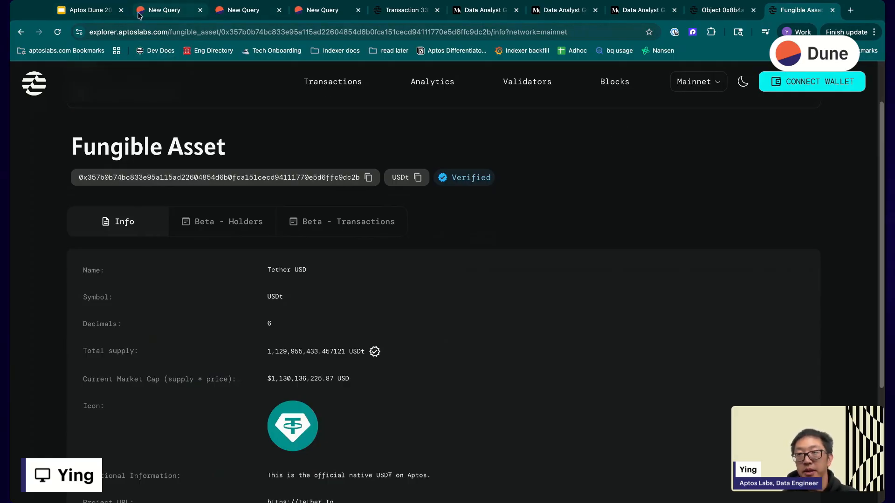
Return to the FA transfers slide in Google Slides and highlight the query line FROM aptos_stablecoins.usdt_transfers.
click(98, 14)
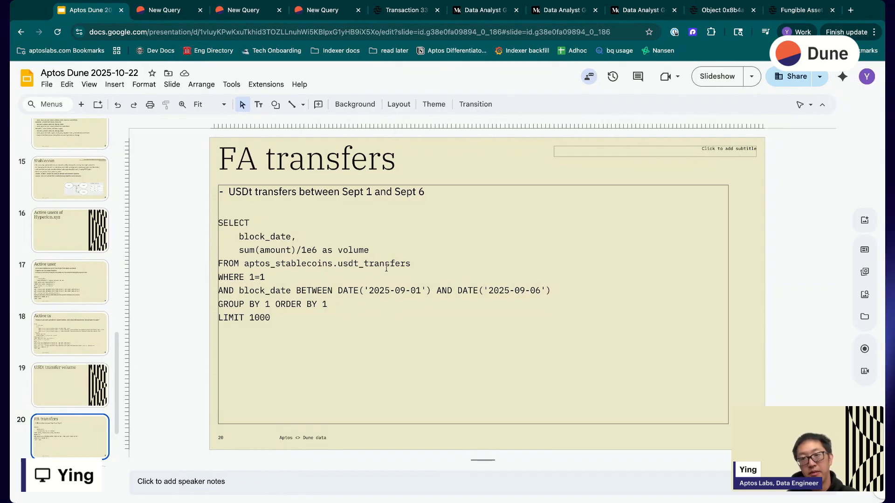
triple_click(326, 328)
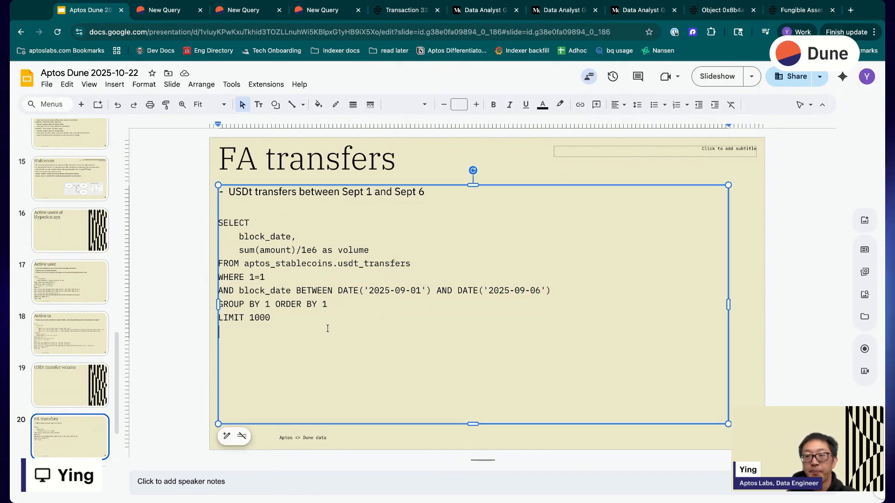
key(shift+Up)
key(shift+Up)
click(331, 263)
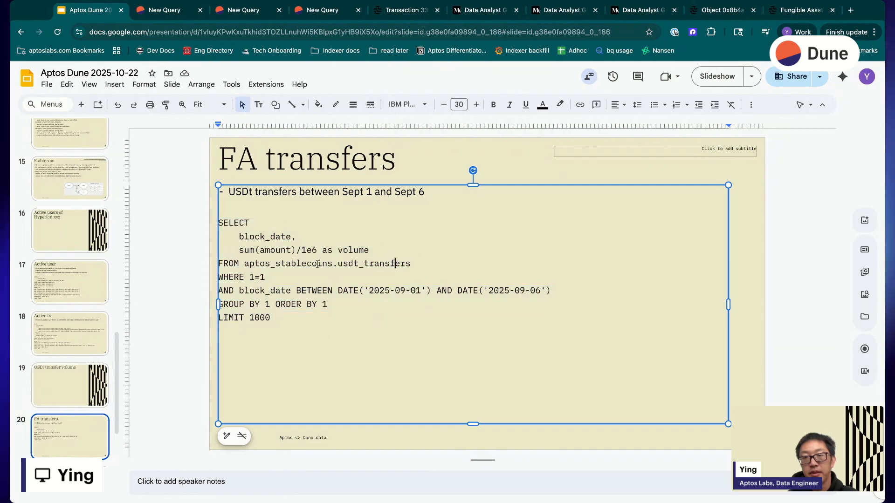
double_click(369, 265)
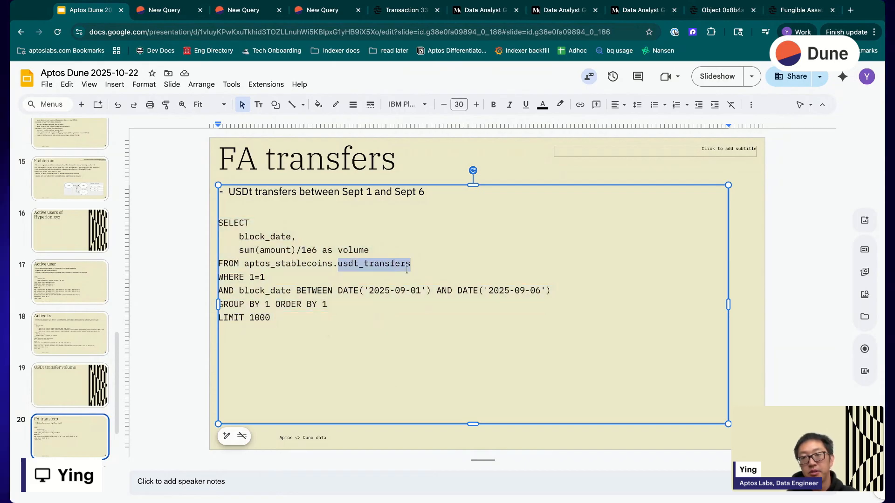
drag(411, 265, 219, 265)
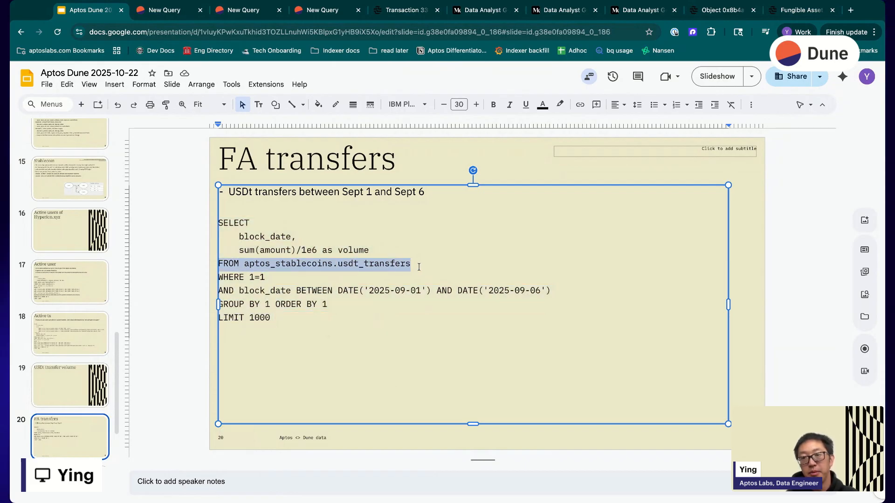
Highlight the block_date condition between 2025-09-01 and 2025-09-06 in the FA transfers query.
click(336, 283)
drag(561, 294, 219, 292)
click(324, 305)
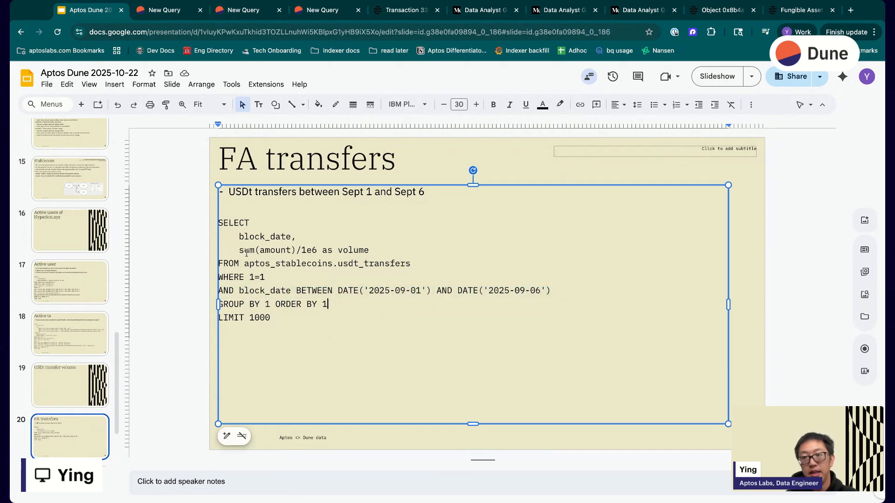
Highlight amount and the 1e6 divisor in the volume calculation of the FA transfers query, then clear the selection.
double_click(281, 250)
drag(301, 250, 318, 251)
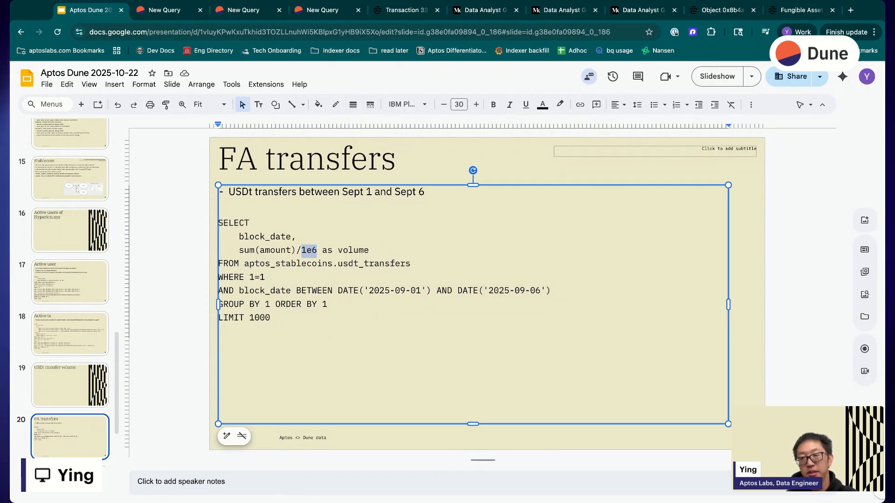
click(301, 251)
drag(301, 251, 317, 250)
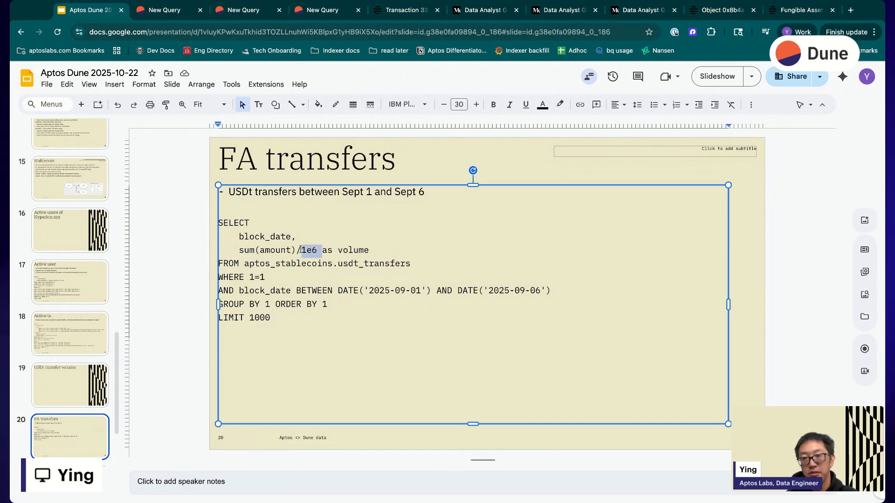
click(393, 250)
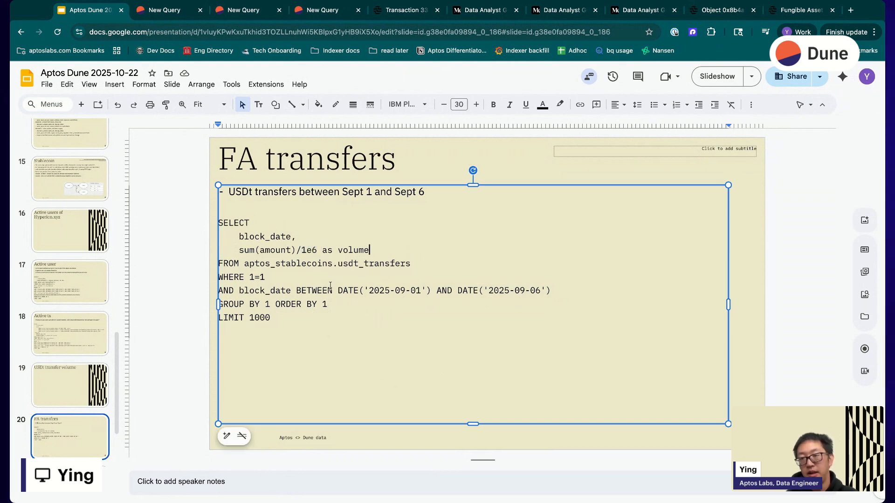
click(195, 298)
Switch to the Dune usdt_transfers query and examine its daily volume results and the table's column list.
key(ctrl+Tab)
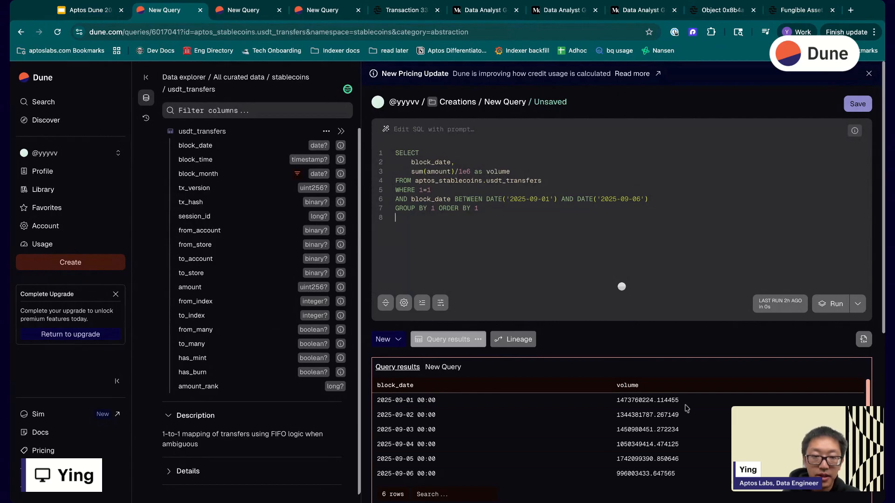
scroll(690, 411, down, 5)
scroll(688, 401, up, 3)
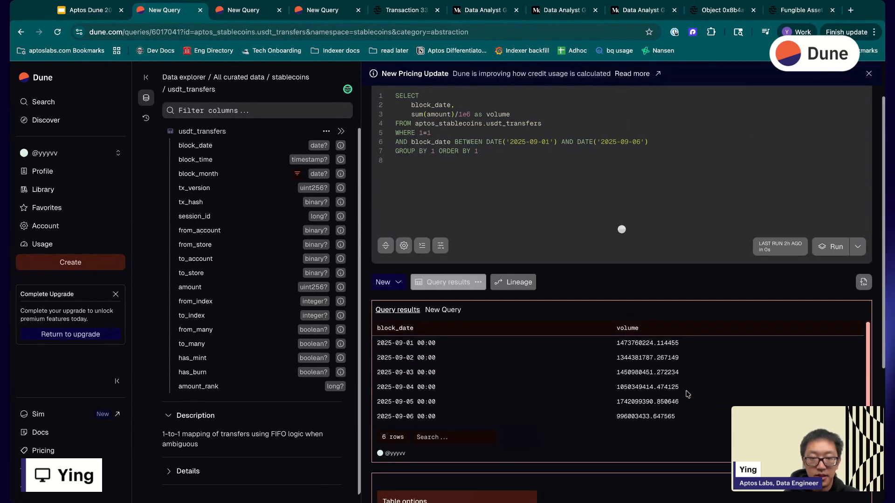
scroll(718, 418, up, 2)
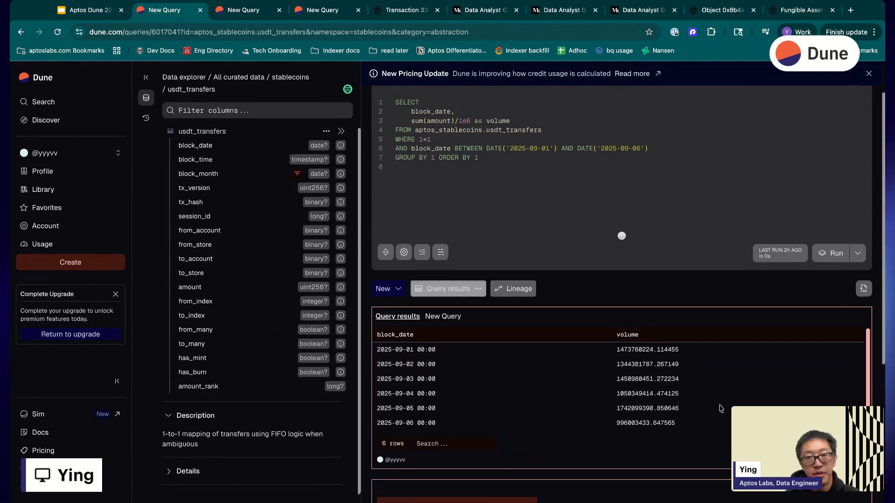
scroll(708, 402, down, 1)
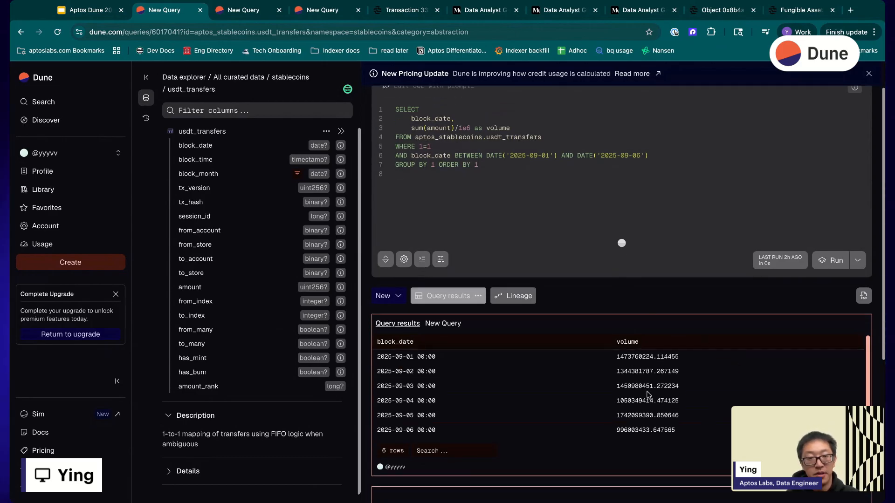
scroll(653, 414, down, 1)
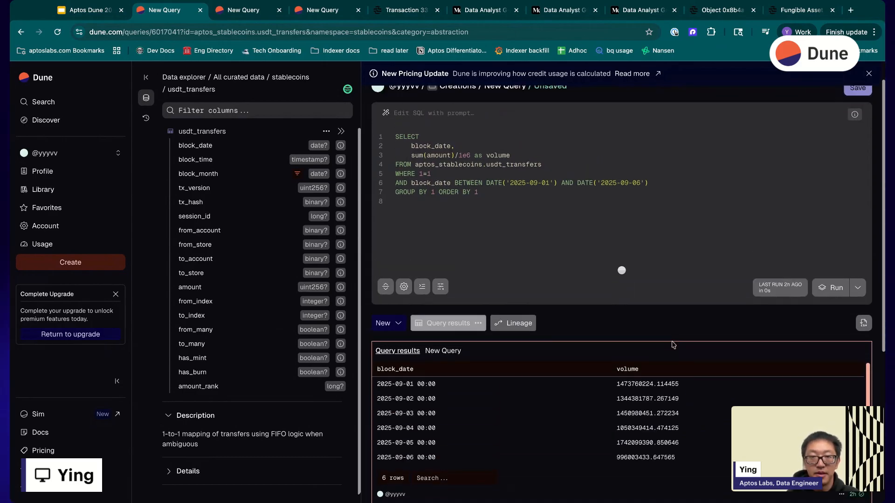
scroll(673, 345, up, 2)
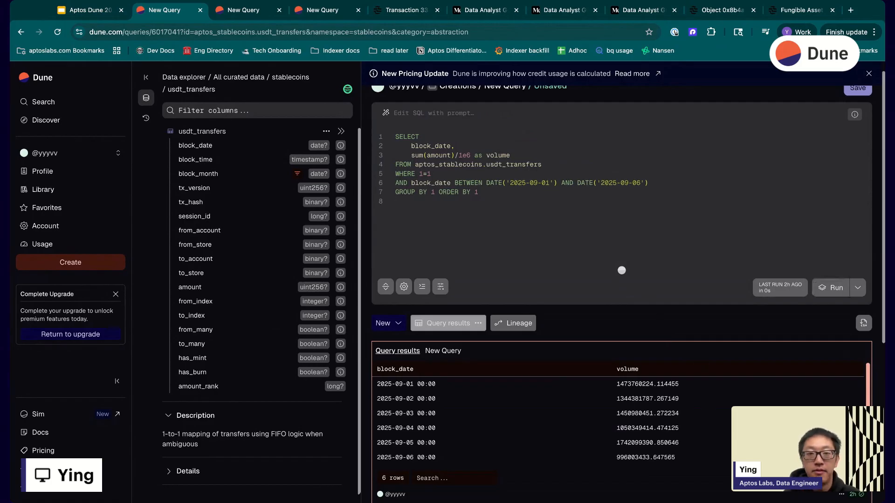
scroll(621, 271, down, 1)
scroll(304, 236, down, 6)
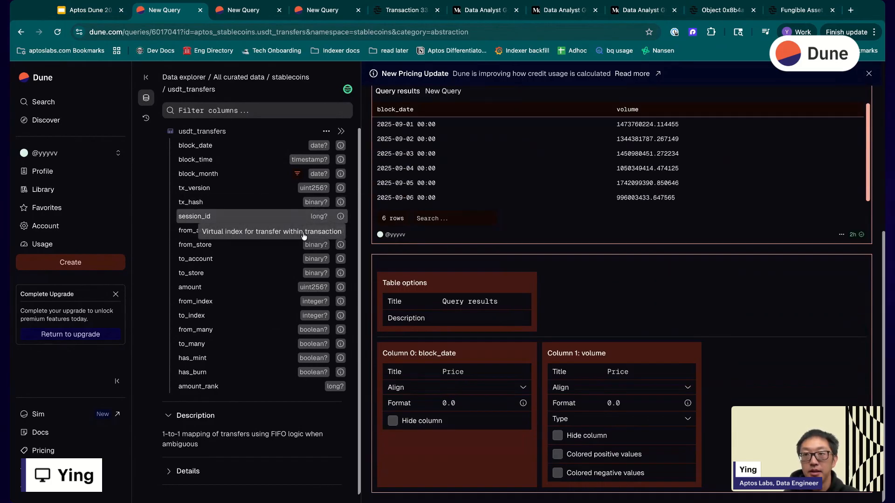
scroll(622, 286, up, 6)
click(546, 181)
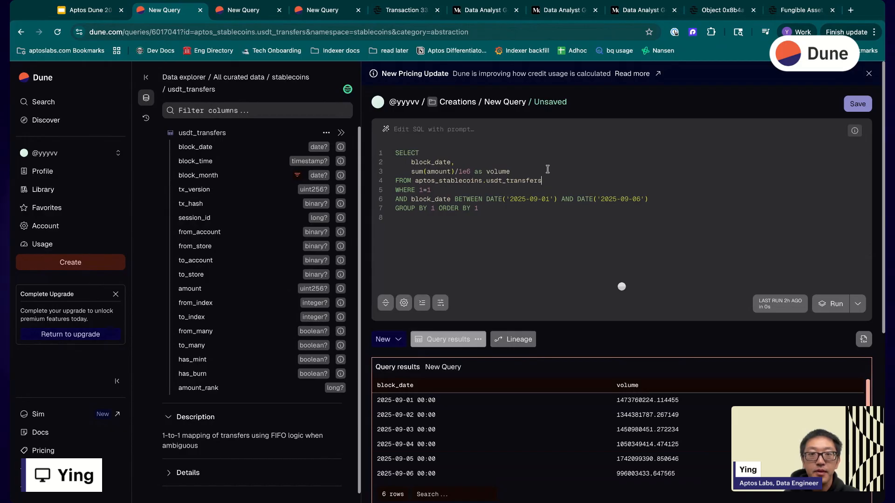
click(553, 181)
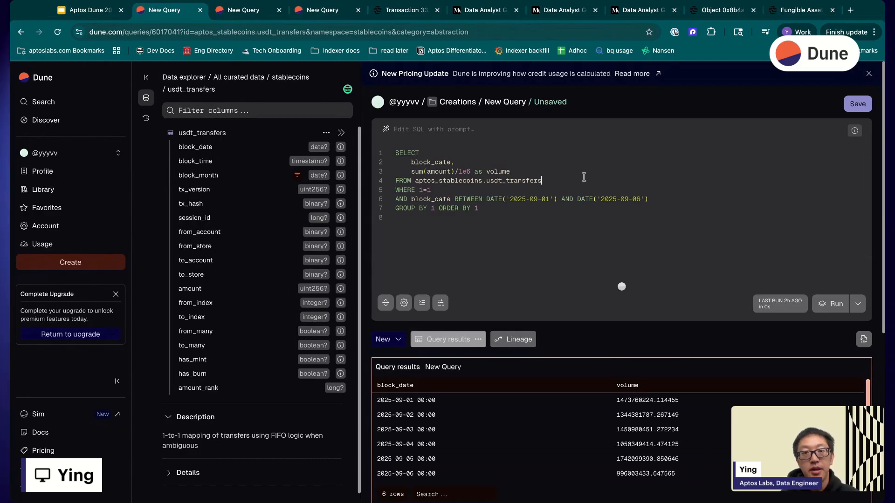
key(shift+Down)
key(shift+Down)
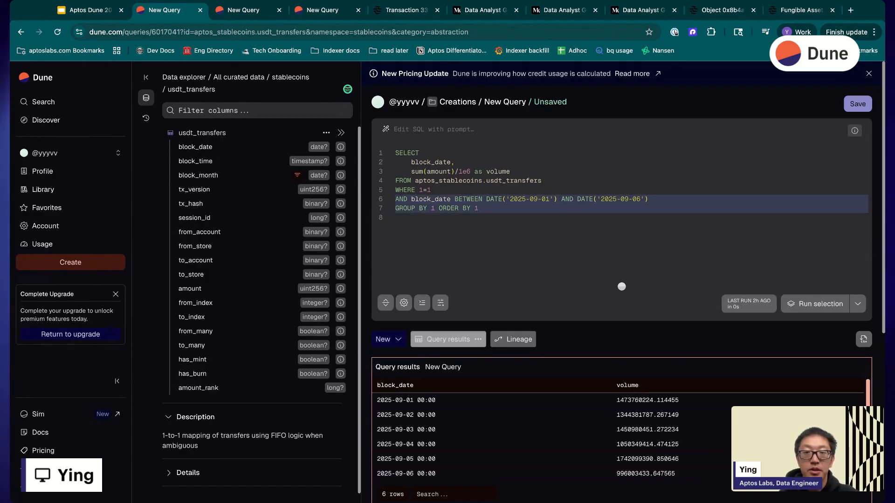
text(LI)
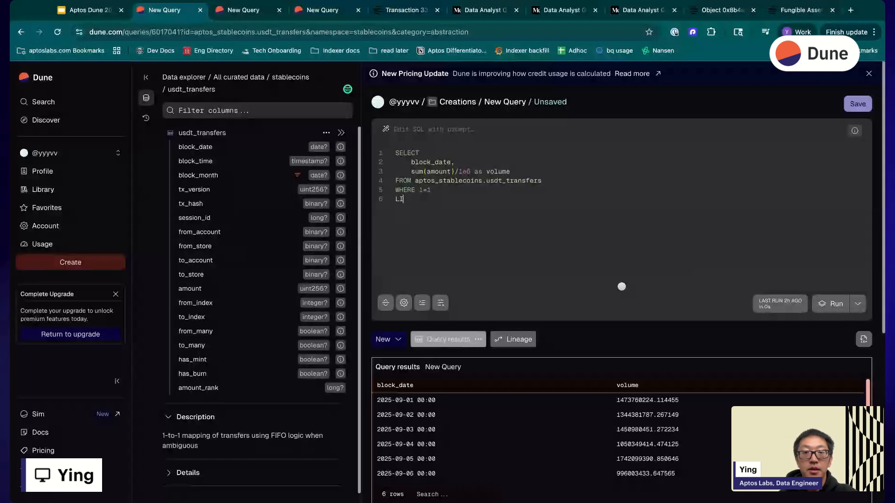
text(MIT 100)
key(BackSpace)
key(BackSpace)
key(super+BackSpace)
key(super+z)
key(super+z)
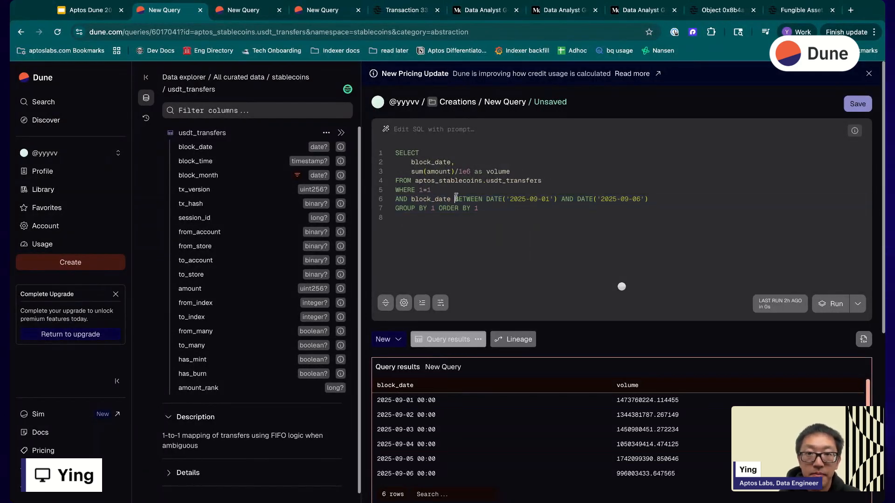
Limit the block_date condition to = DATE('2025-09-01') and comment out the GROUP BY 1 ORDER BY 1 line.
double_click(465, 199)
text(=)
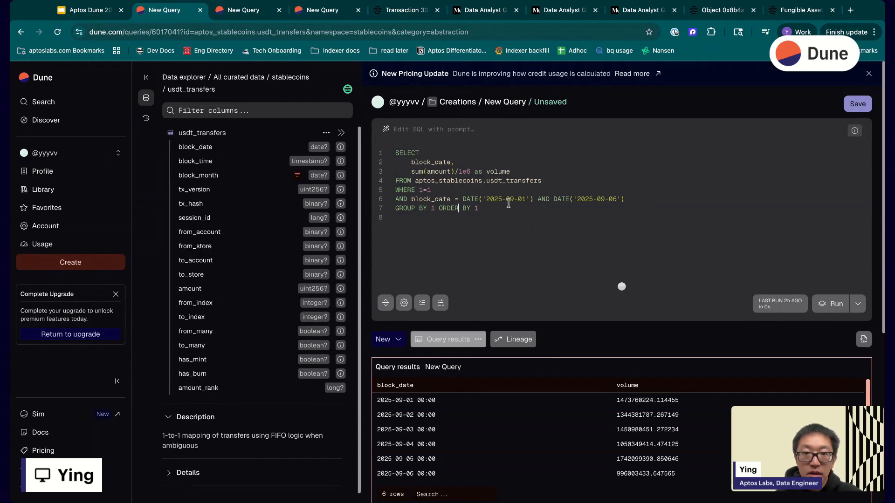
key(super+slash)
drag(621, 199, 536, 200)
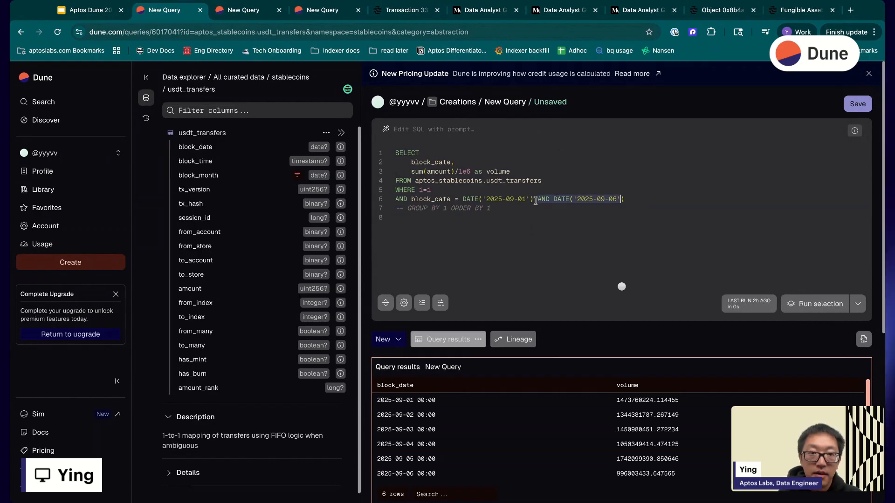
key(BackSpace)
Replace the block_date and volume columns in the SELECT clause with * to return all columns.
click(508, 155)
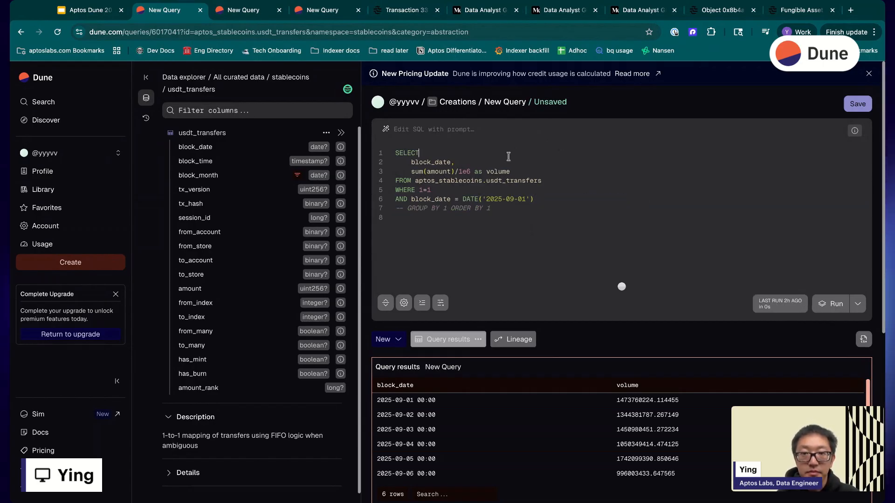
text(*)
key(Right)
key(shift+Down)
key(shift+Down)
key(BackSpace)
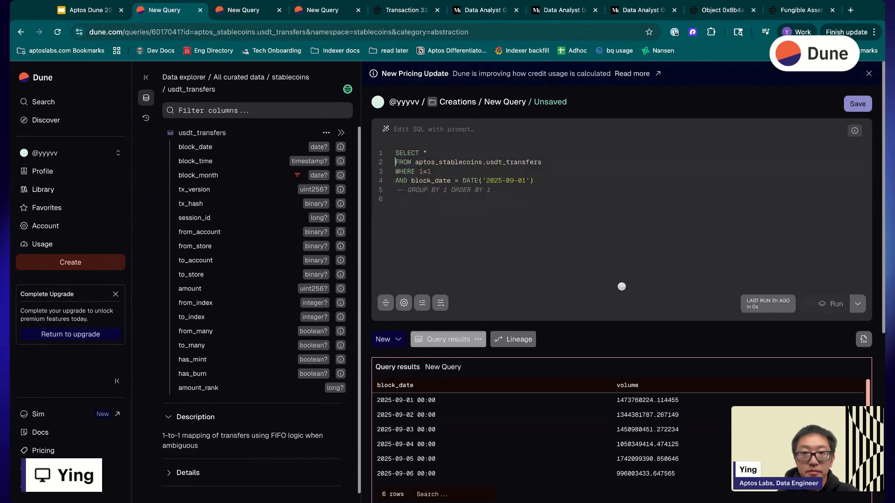
Add LIMIT 100 to the query, cancel the execution started without it and rerun the query.
key(super+Return)
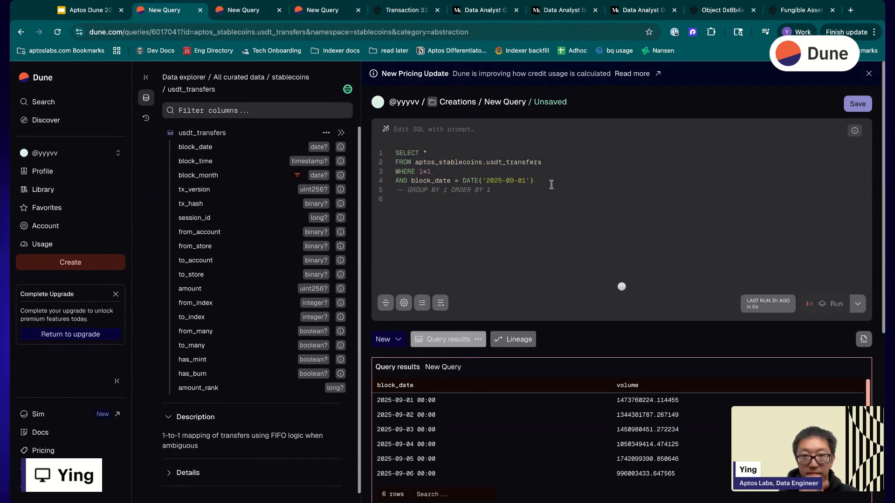
text(IMIT 100)
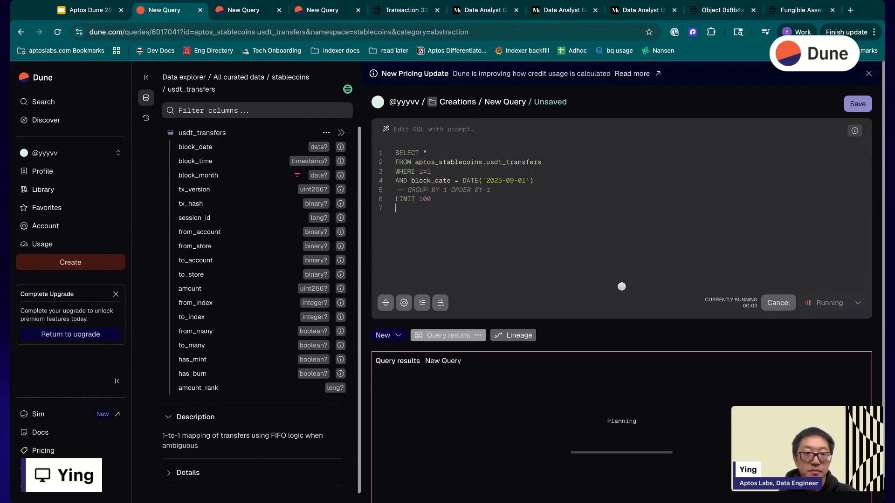
click(779, 302)
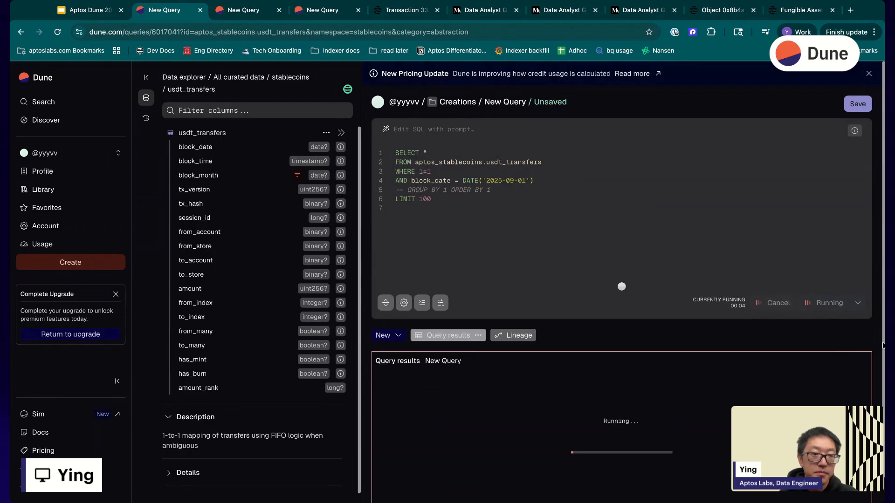
click(842, 305)
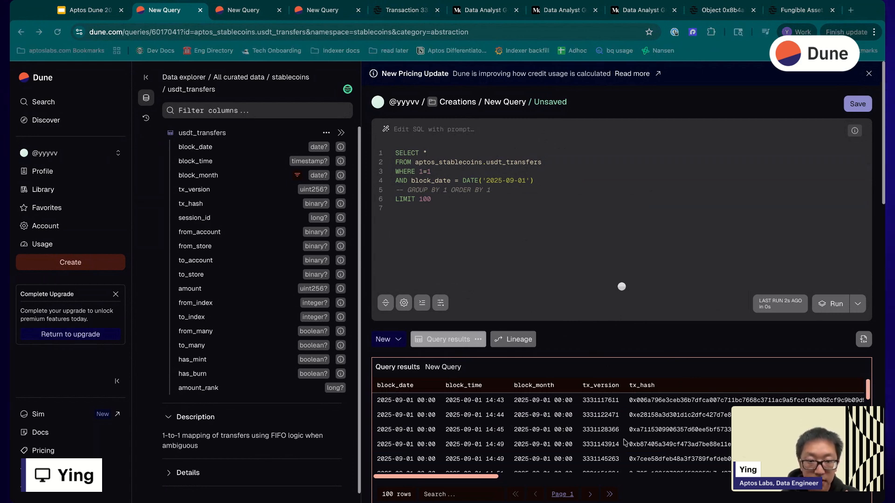
Examine the returned transfer rows across all columns, from the accounts and stores to the amount, index, mint, burn and amount_rank fields.
scroll(560, 426, right, 10)
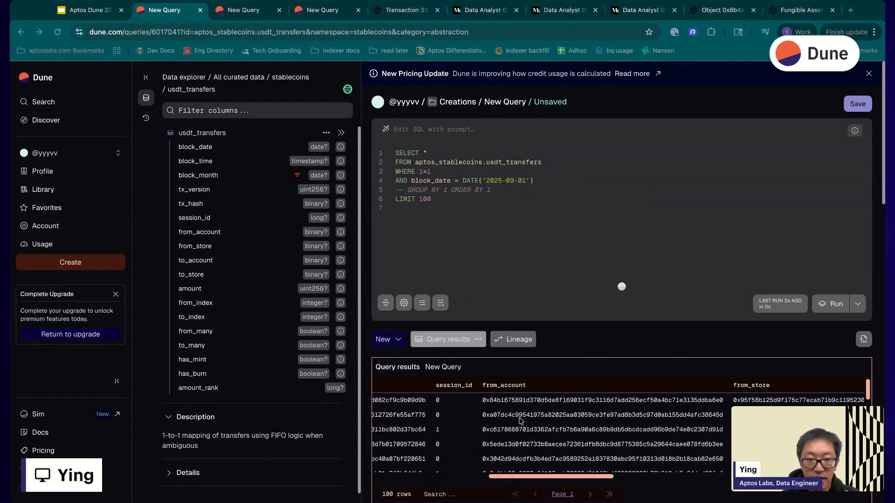
scroll(512, 419, right, 3)
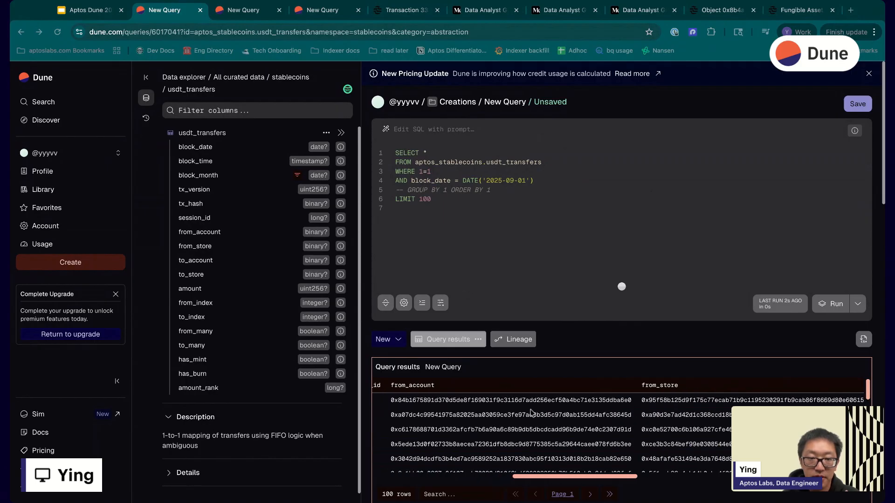
scroll(512, 416, right, 5)
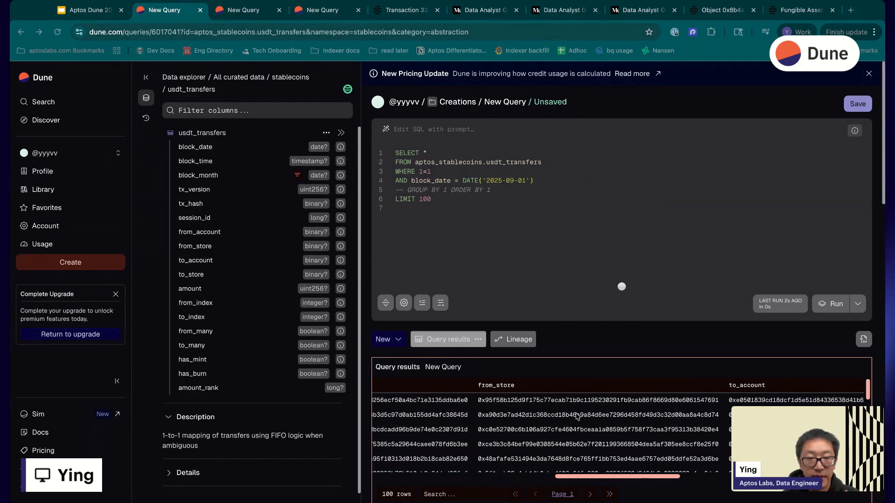
scroll(601, 418, left, 4)
scroll(603, 425, right, 5)
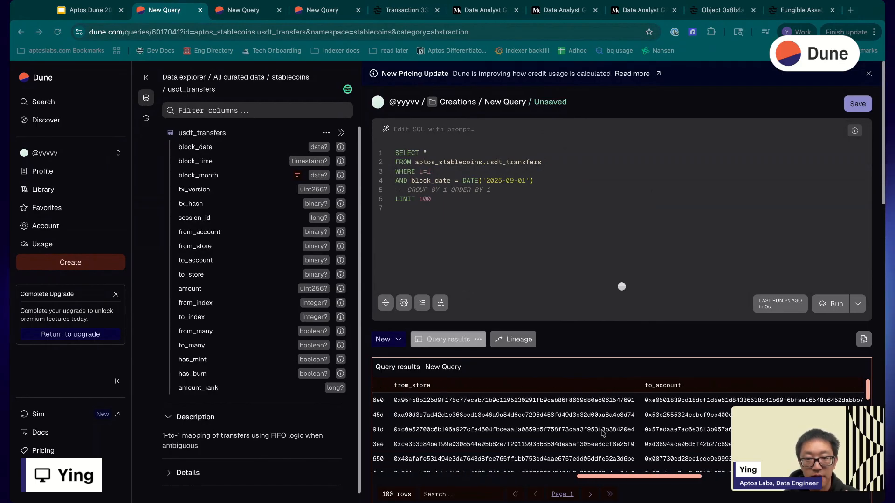
scroll(601, 432, left, 2)
scroll(600, 432, left, 1)
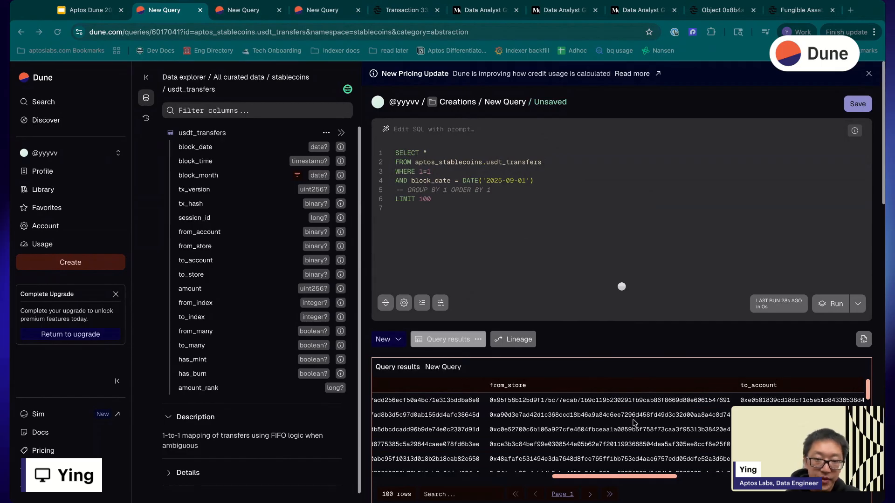
scroll(525, 416, right, 4)
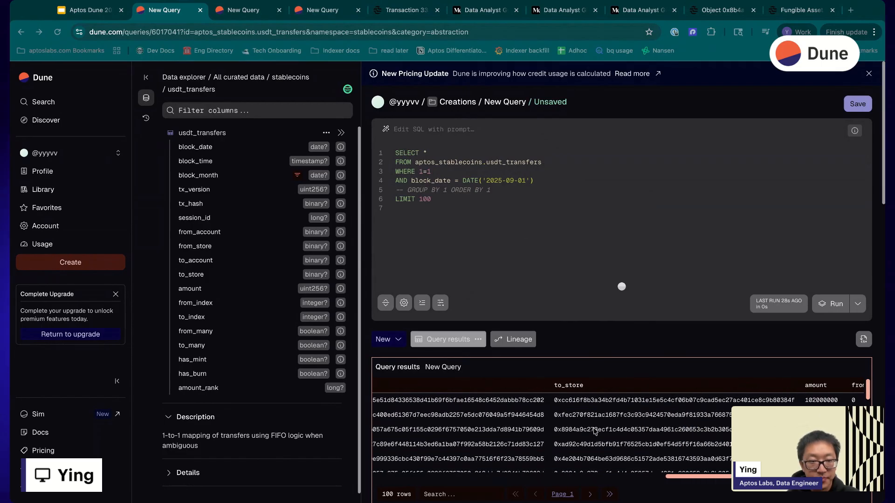
scroll(574, 431, right, 15)
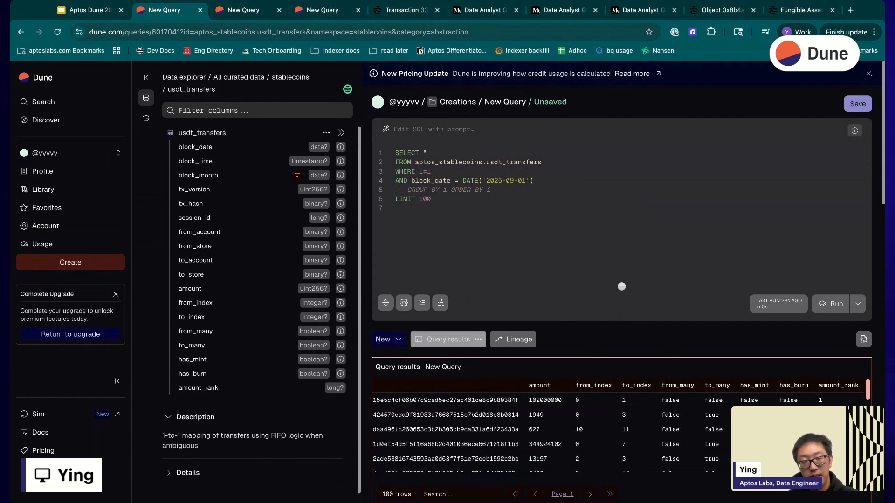
scroll(550, 429, left, 20)
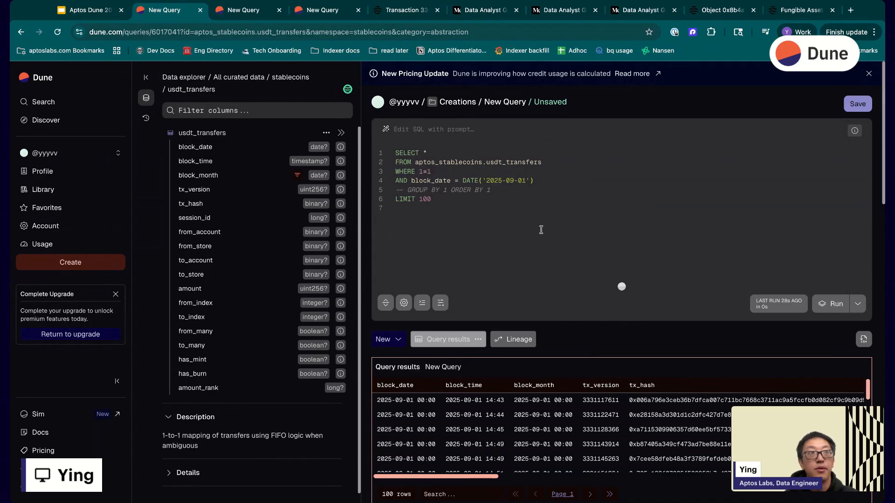
Switch to Google Slides, go to the Walk through transfer slide and highlight its first query on aptos_stablecoins.usdt_transfers.
key(super+1)
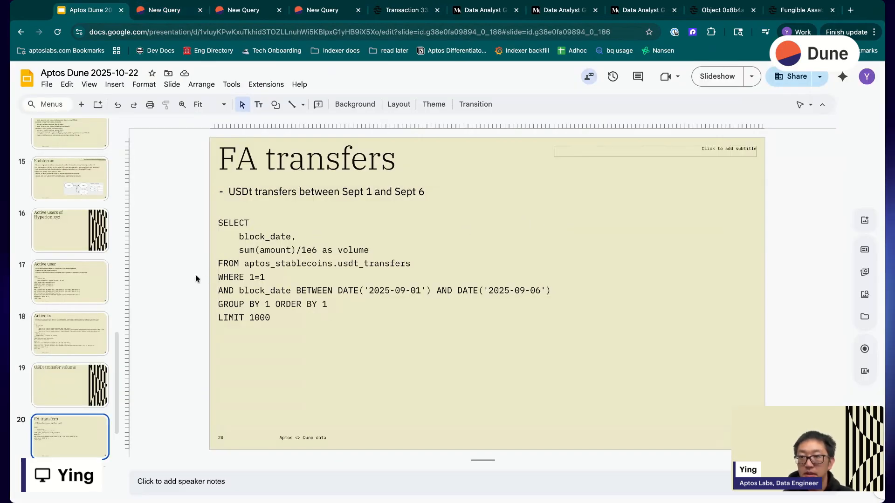
key(Down)
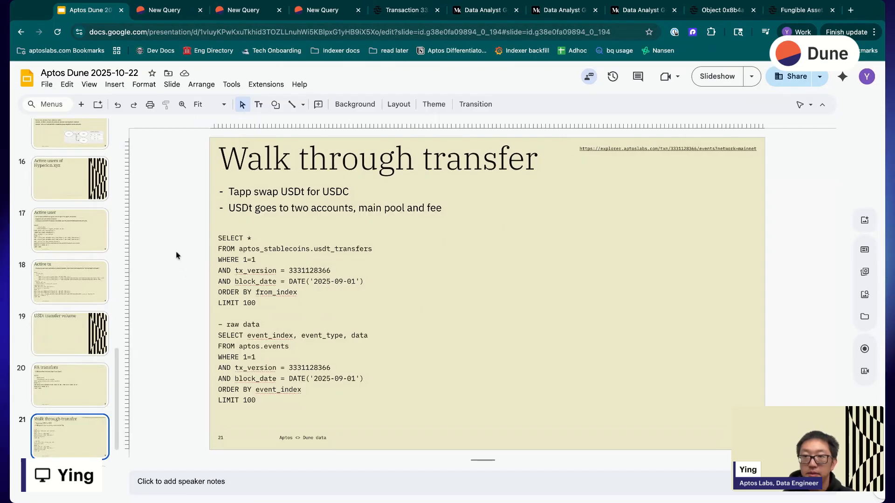
click(281, 301)
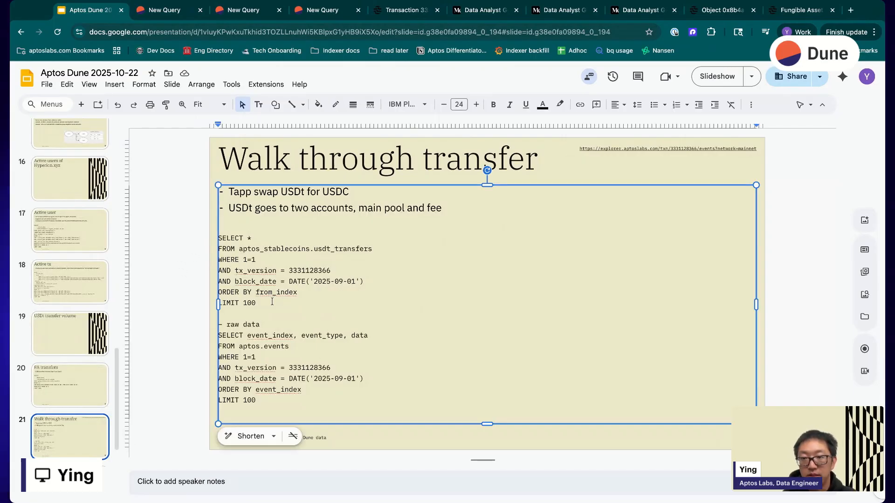
drag(272, 302, 219, 238)
key(super+2)
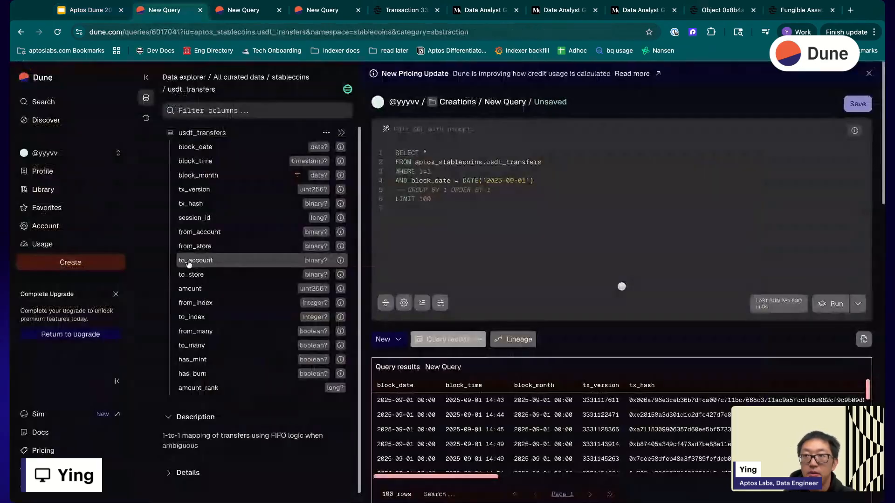
key(super+w)
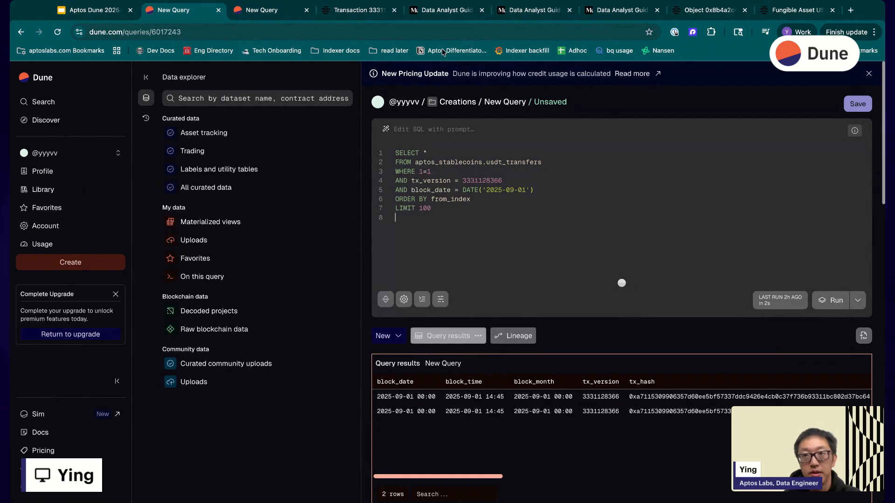
click(357, 11)
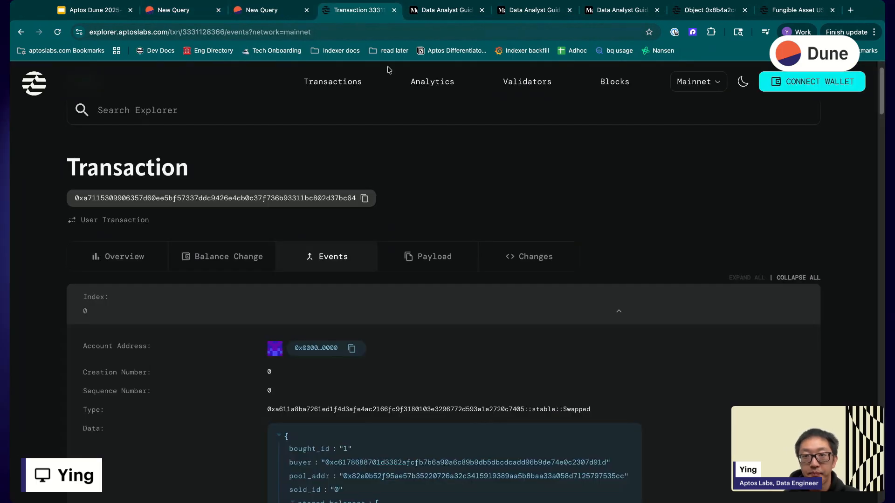
click(131, 253)
Examine the transaction overview's version, sender, smart contract, function and the USDt-for-USDC swap under Actions.
scroll(443, 185, down, 5)
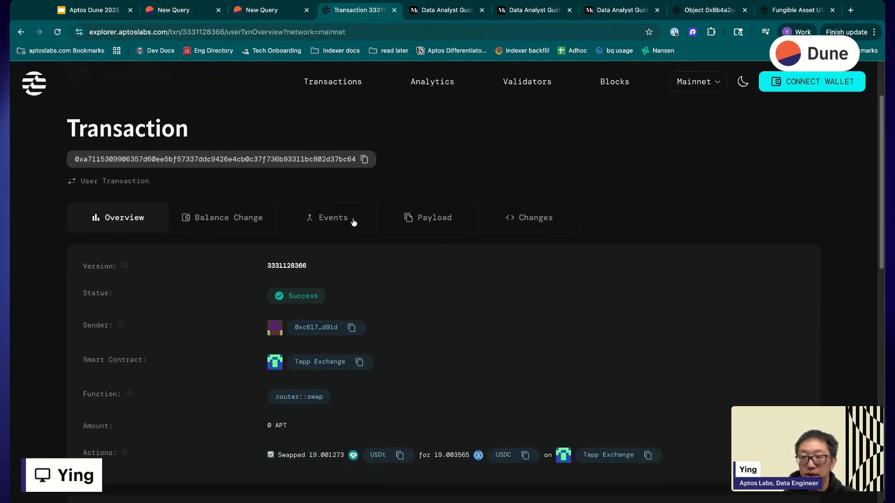
scroll(443, 216, up, 2)
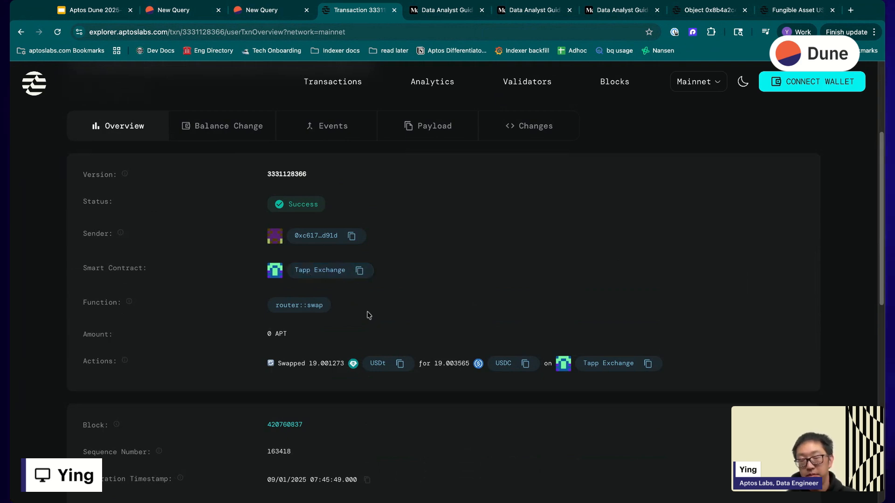
scroll(470, 273, down, 1)
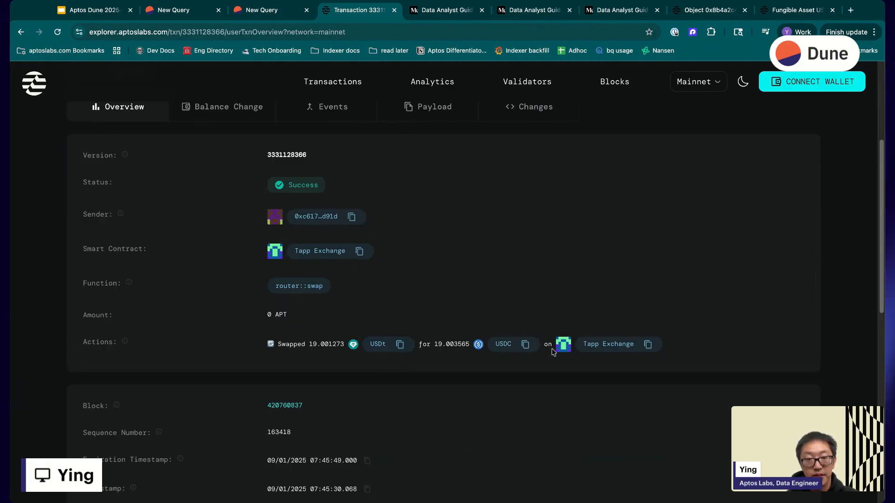
scroll(401, 356, down, 3)
scroll(354, 345, up, 4)
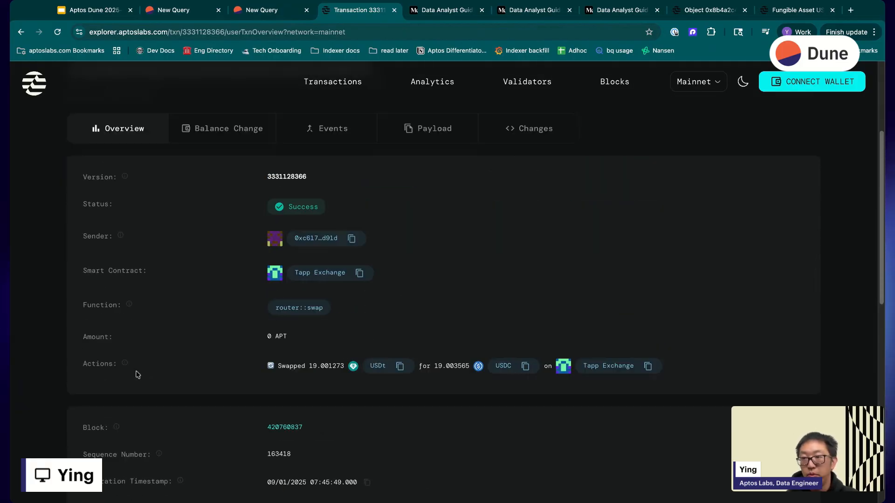
drag(130, 365, 163, 370)
click(80, 366)
click(167, 371)
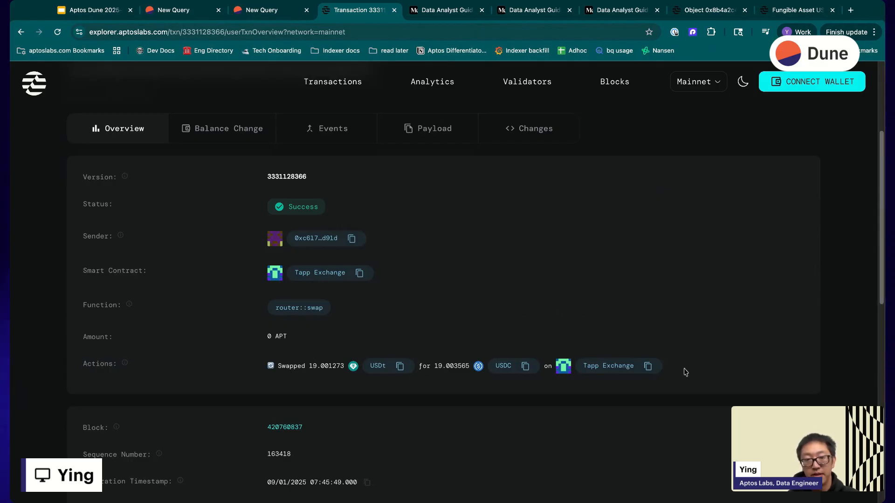
Recheck the top of the transaction overview and open the transaction's events.
scroll(526, 366, up, 3)
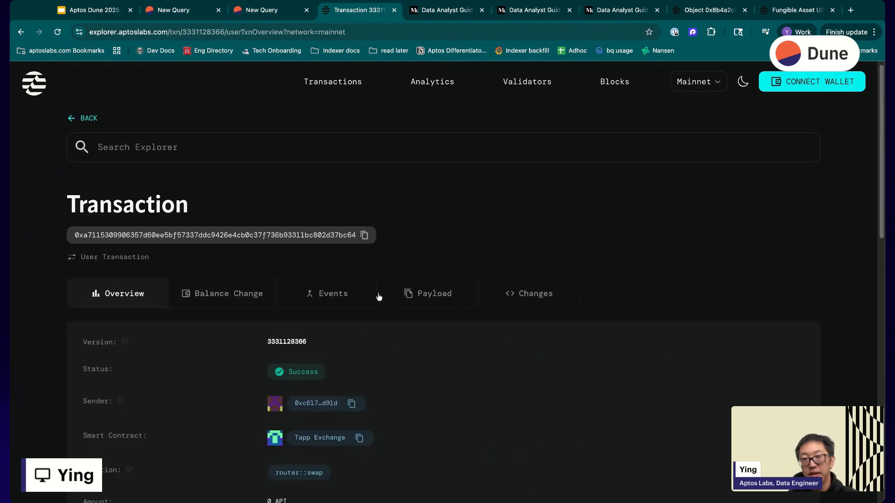
scroll(380, 296, down, 5)
scroll(219, 359, up, 5)
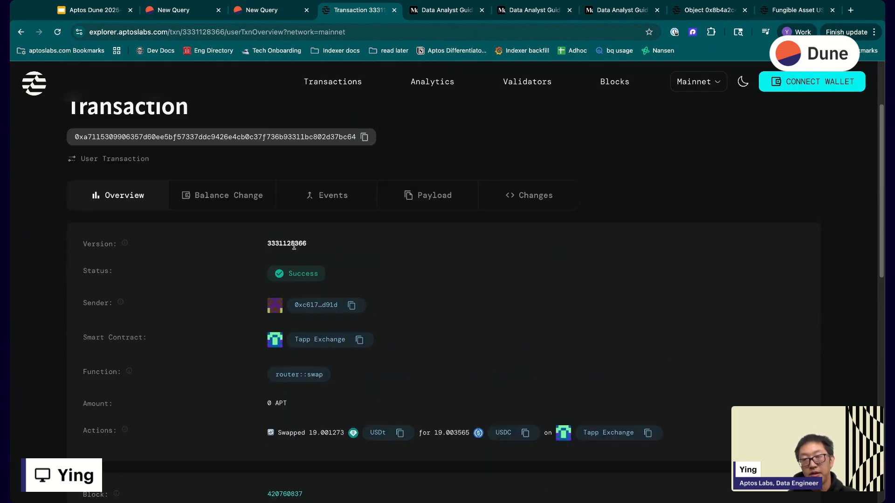
click(341, 204)
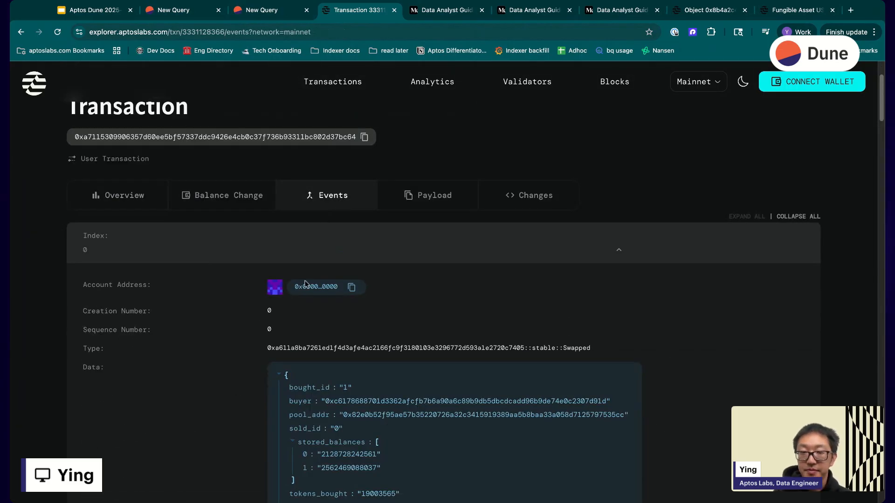
Examine the transaction's first events, from the Swapped event at index 0 to the Deposit event at index 2.
scroll(280, 289, down, 4)
scroll(298, 233, down, 15)
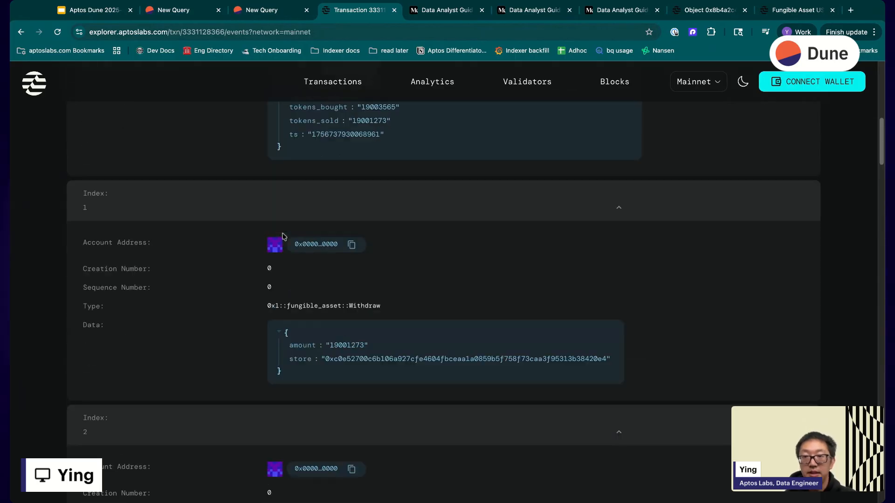
scroll(280, 254, up, 16)
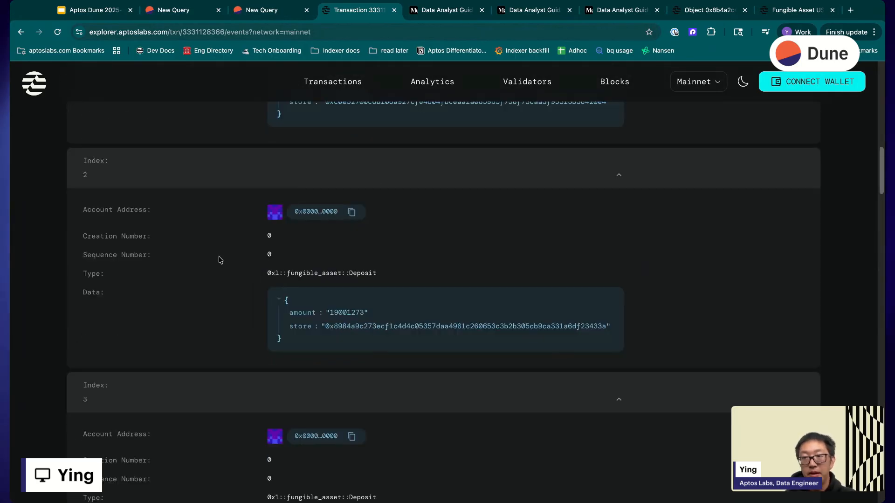
click(167, 7)
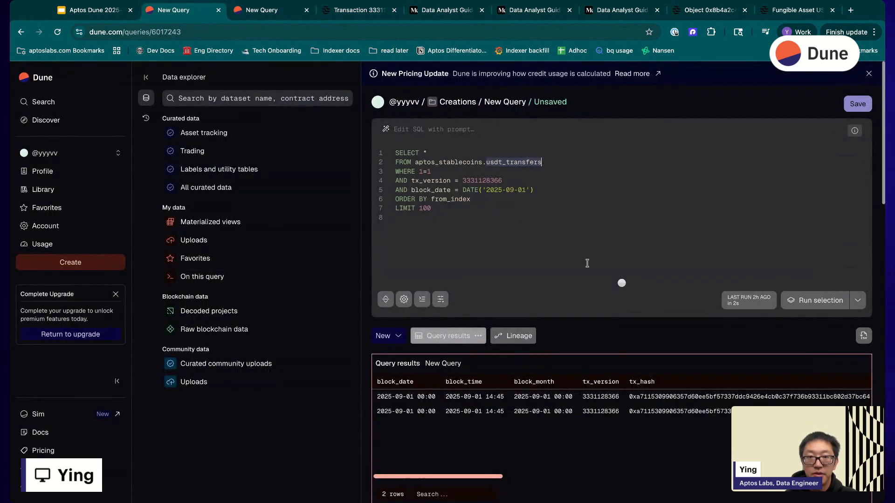
click(525, 240)
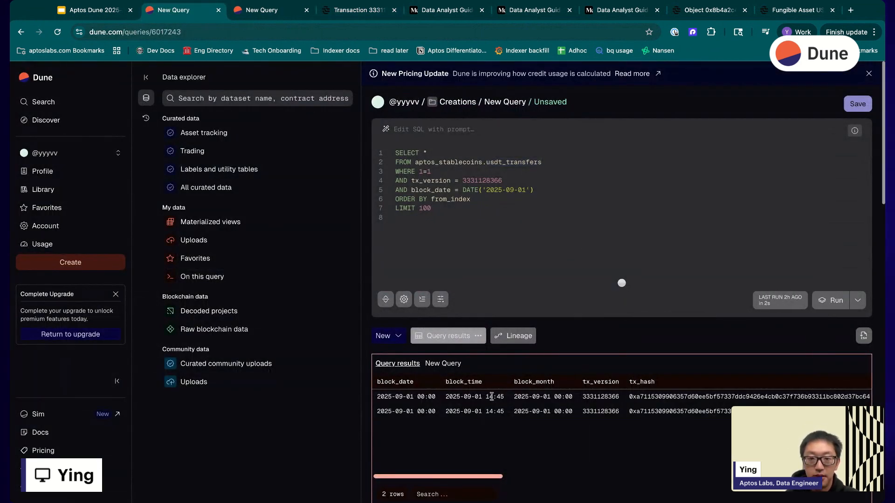
scroll(491, 397, right, 10)
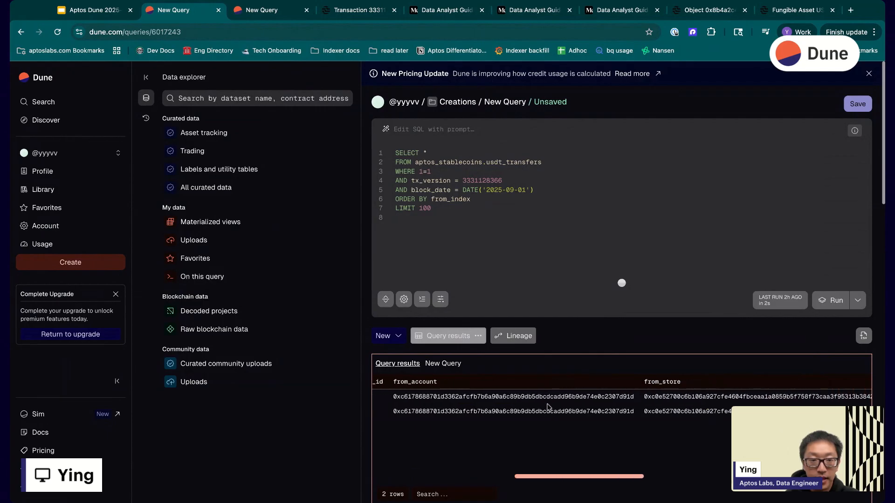
scroll(549, 407, right, 3)
scroll(536, 407, left, 5)
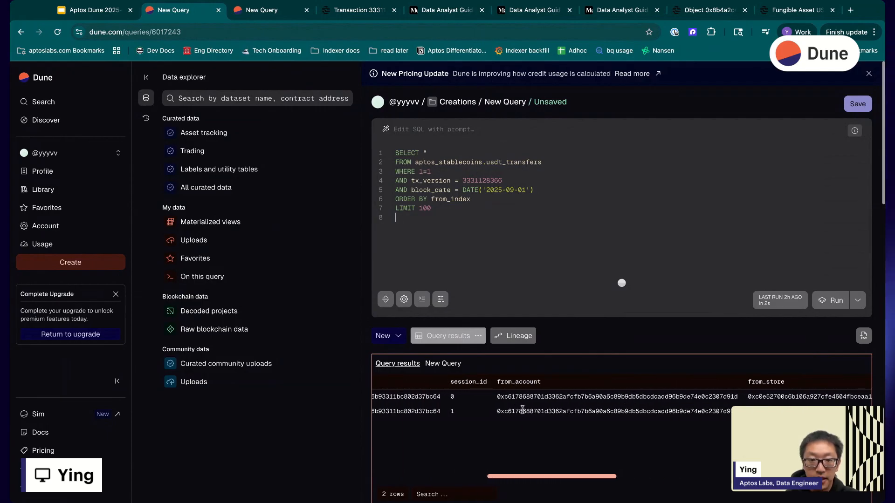
scroll(523, 409, left, 6)
scroll(545, 406, right, 4)
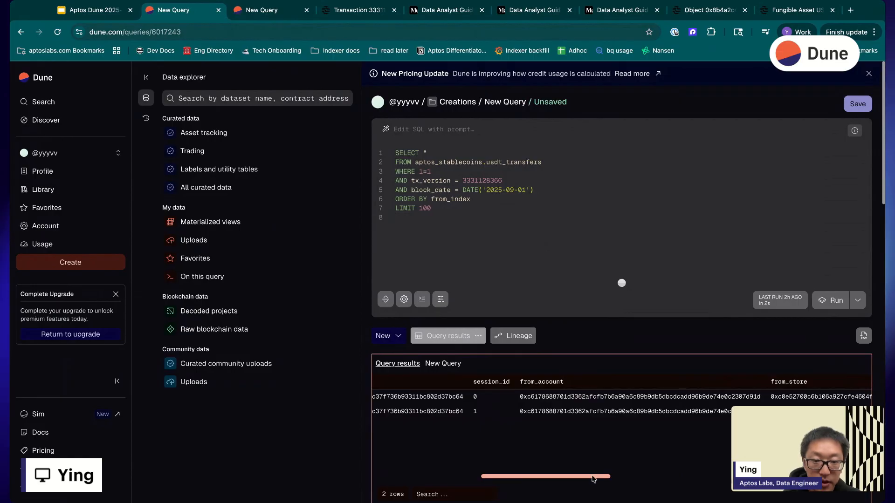
Examine the to_account, to_store, amount, from_index and to_index columns of the usdt_transfers results.
scroll(592, 479, right, 6)
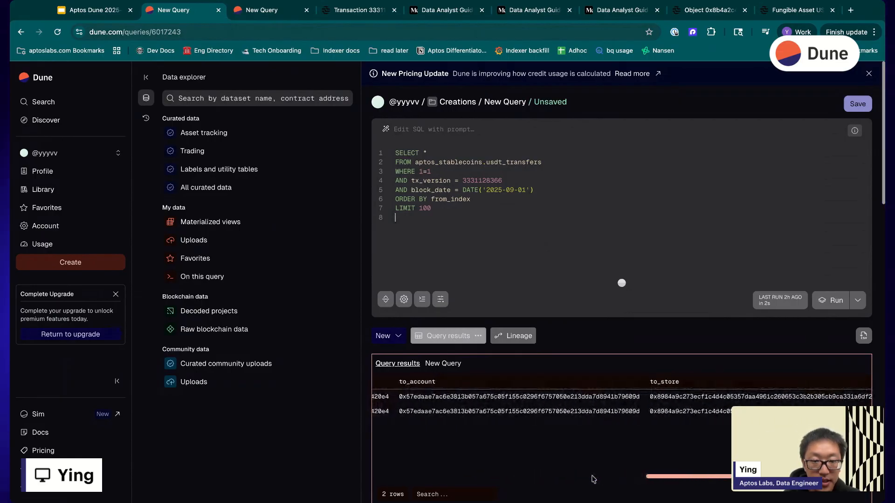
scroll(593, 479, left, 2)
scroll(592, 479, right, 6)
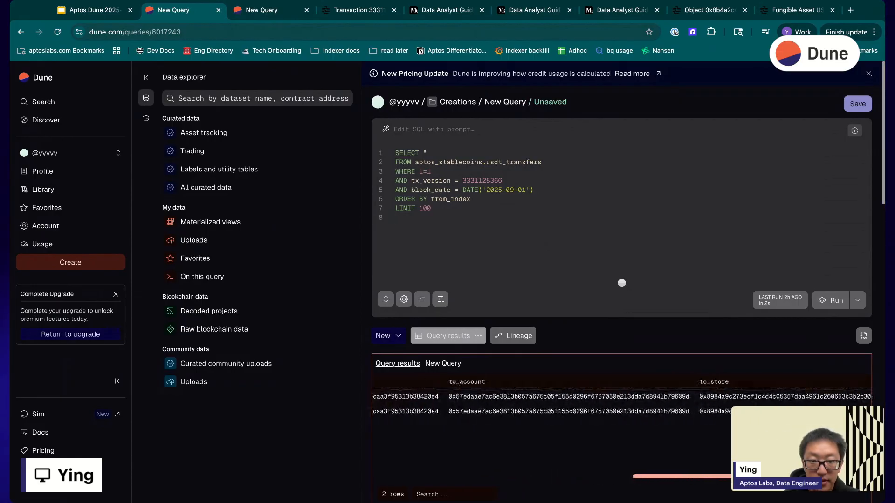
scroll(593, 479, right, 1)
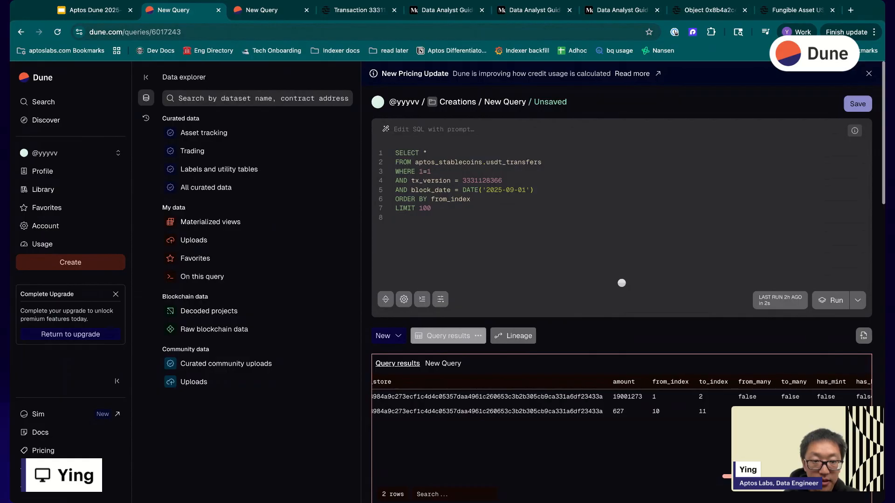
click(625, 412)
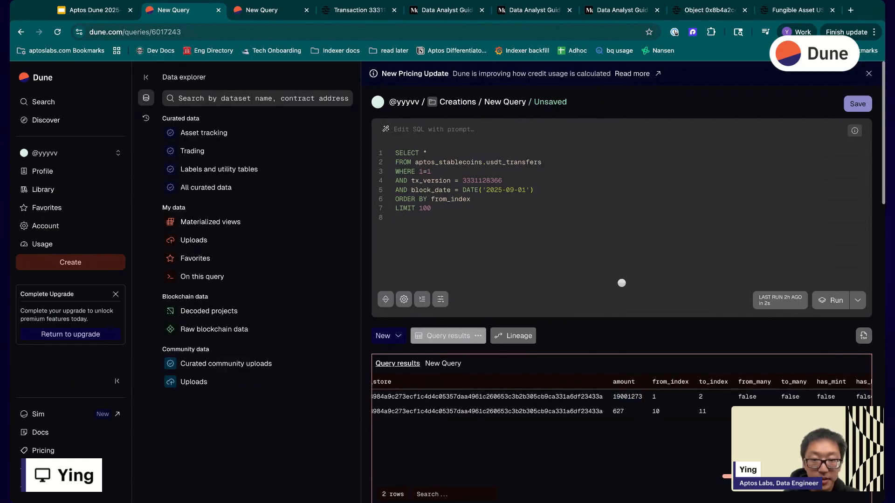
Return to the transaction's events in Aptos Explorer and examine the withdrawals and deposits from index 1 through index 8.
key(ctrl+Tab)
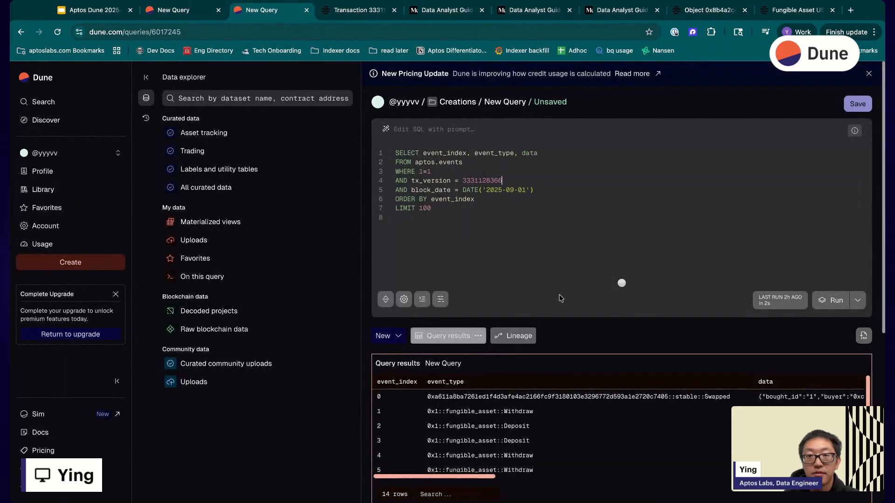
key(ctrl+shift+Tab)
key(ctrl+Tab)
key(ctrl+Tab)
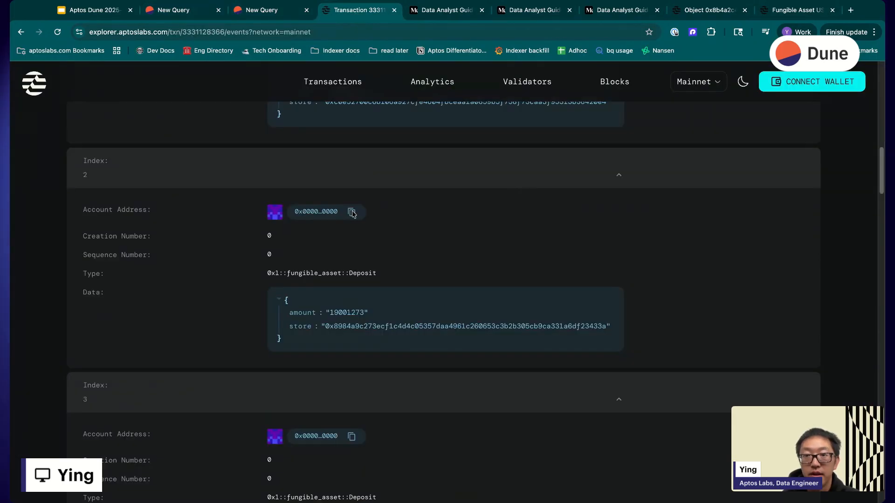
scroll(254, 304, up, 5)
scroll(269, 302, down, 1)
scroll(268, 303, down, 6)
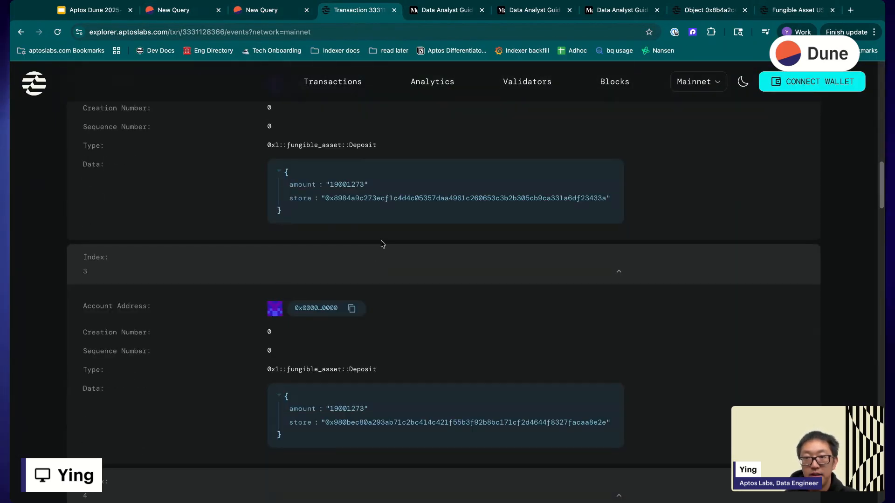
scroll(381, 242, up, 1)
scroll(328, 252, down, 2)
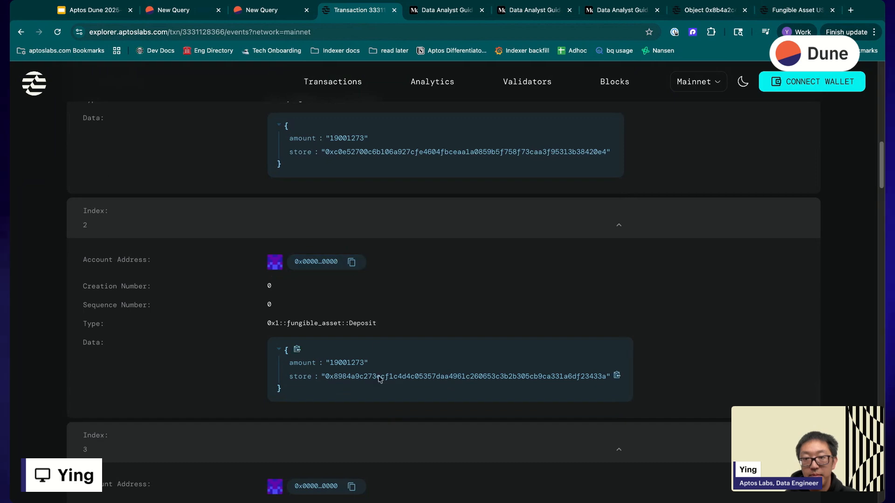
scroll(380, 373, up, 3)
scroll(373, 360, down, 5)
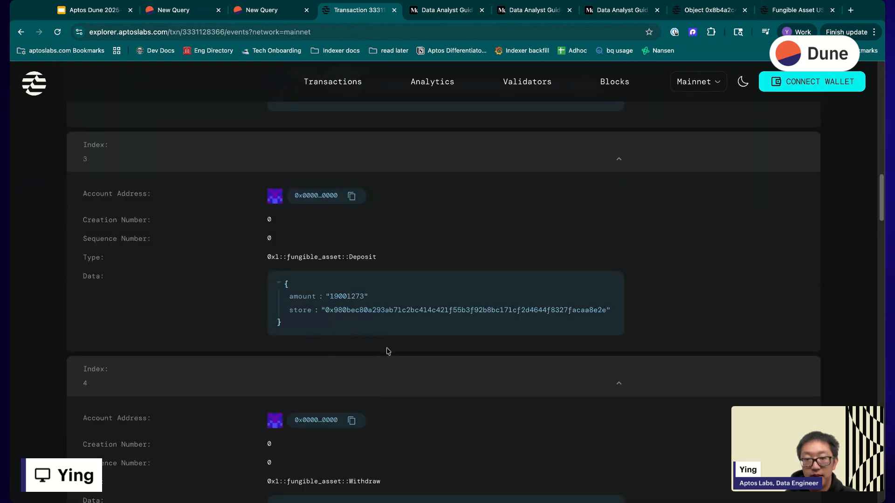
scroll(392, 295, down, 20)
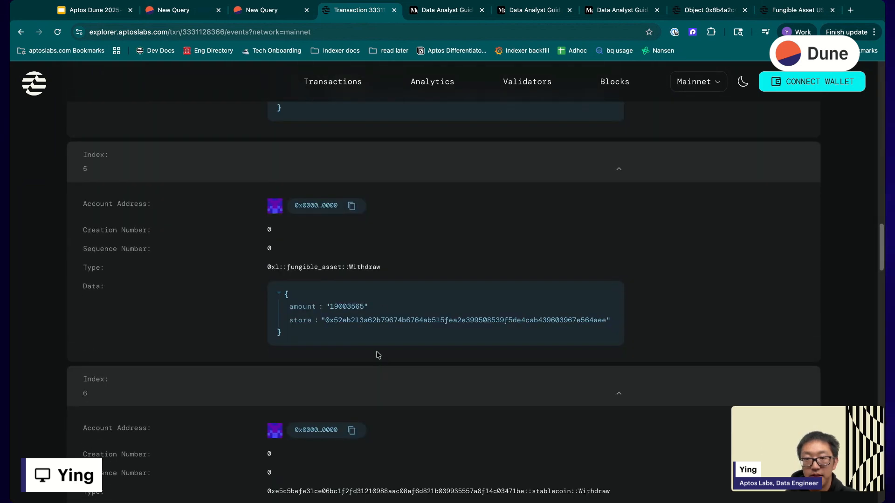
scroll(339, 336, down, 7)
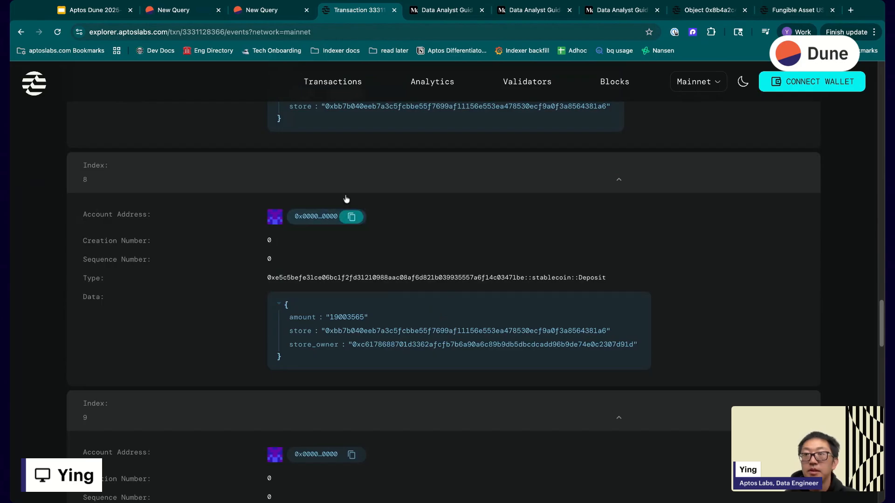
Glance at the two open Dune queries and go back to the start of the transaction's events in Aptos Explorer.
click(175, 11)
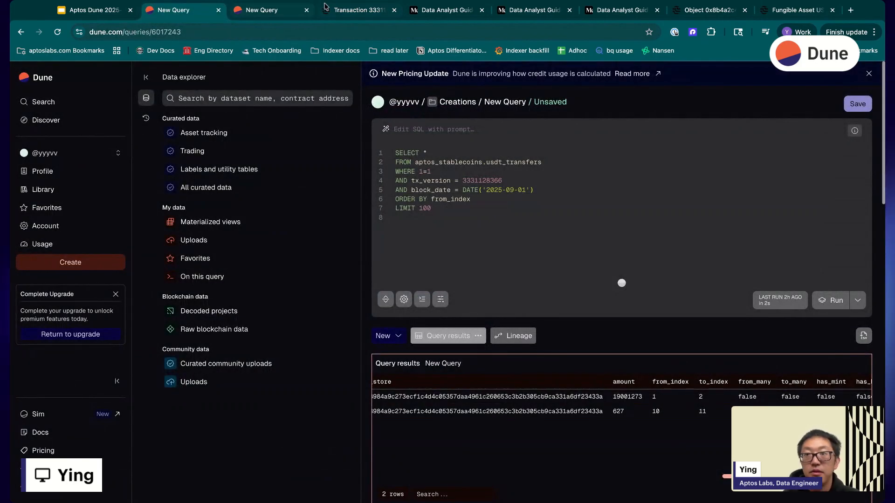
click(267, 11)
click(359, 10)
scroll(825, 301, up, 6)
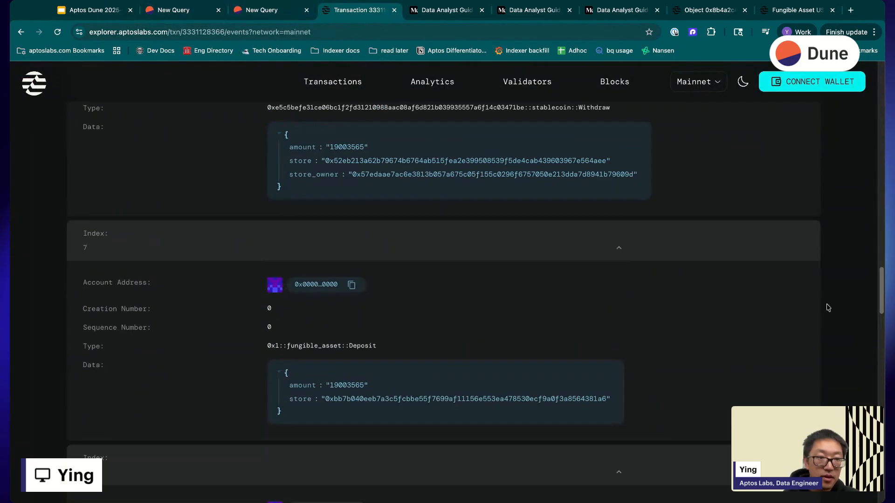
scroll(882, 293, up, 15)
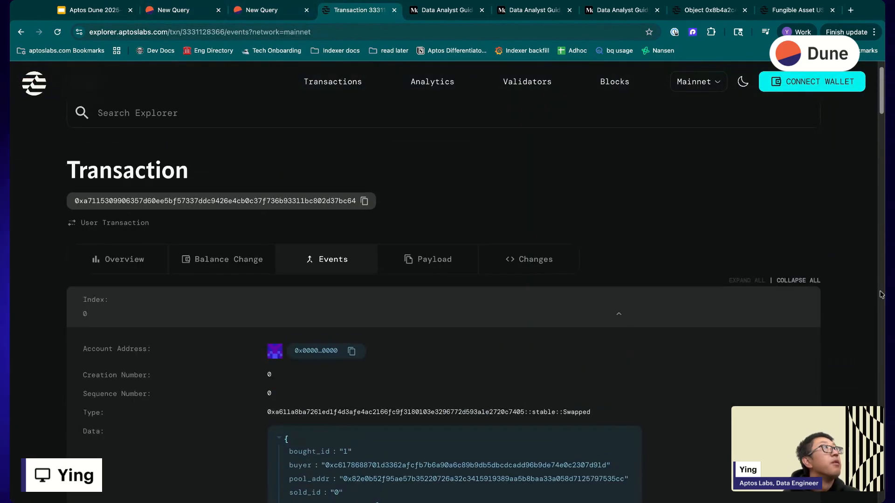
Re-examine the amounts and stores of the fungible_asset Withdraw event at index 1 and the Deposit events at index 2 and 3.
scroll(882, 295, down, 14)
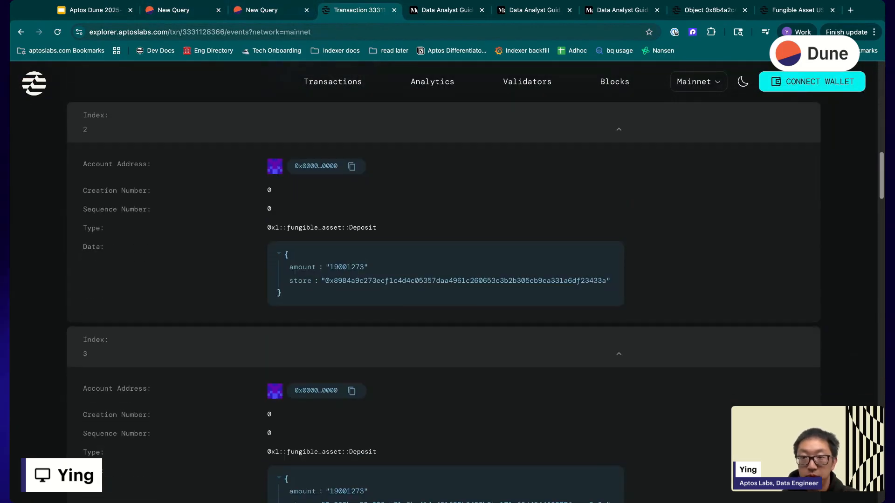
scroll(545, 279, down, 4)
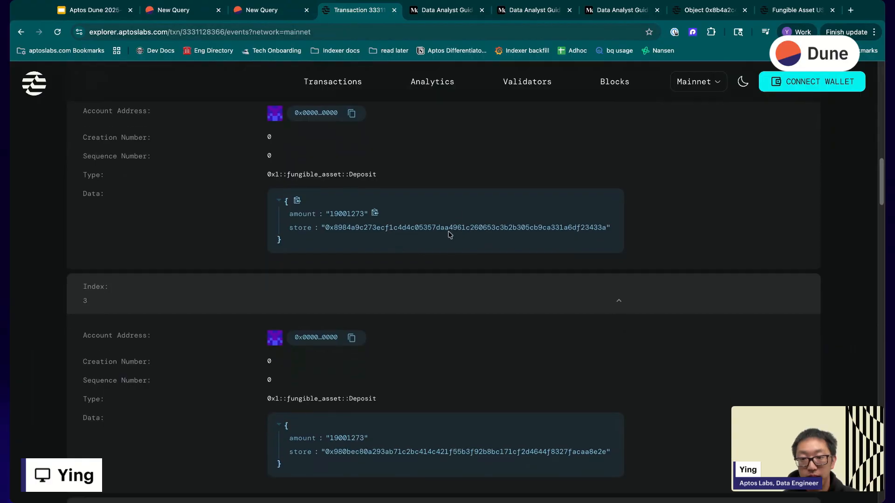
scroll(430, 292, up, 3)
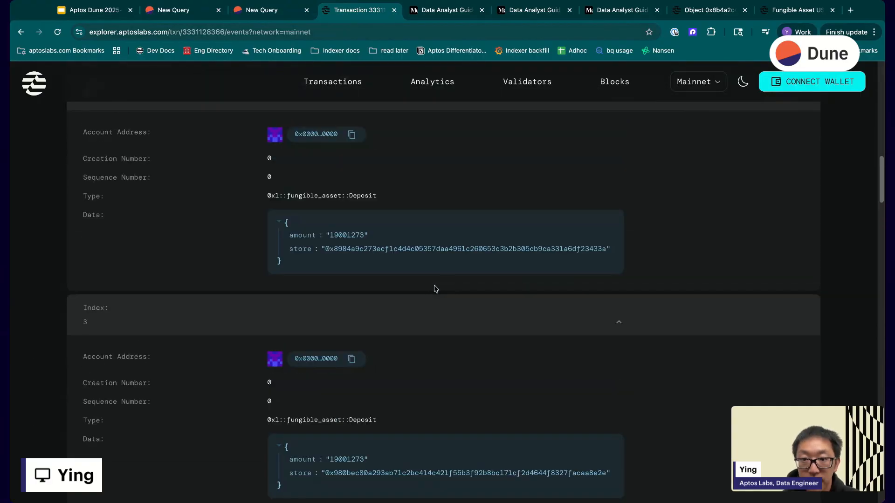
scroll(298, 228, up, 1)
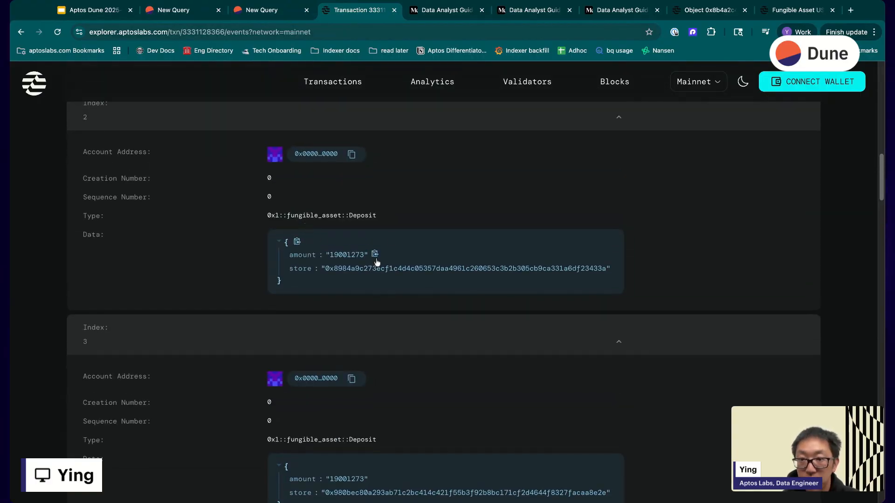
scroll(370, 228, down, 2)
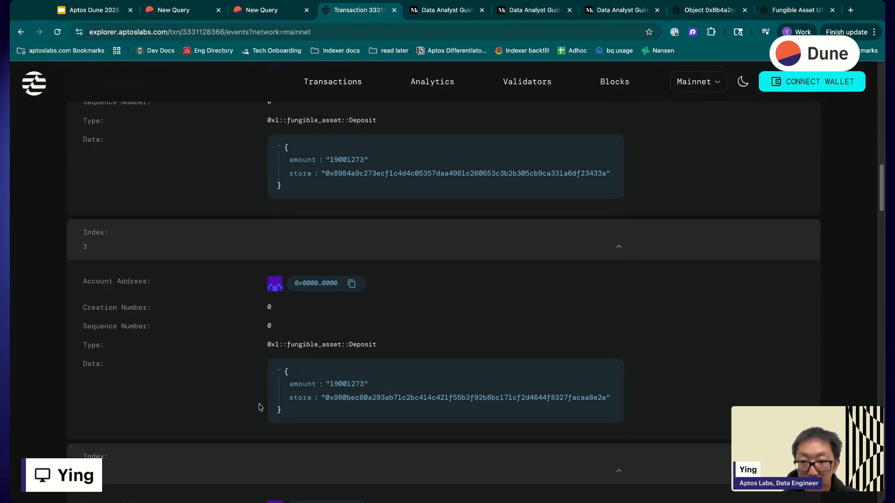
scroll(259, 407, up, 8)
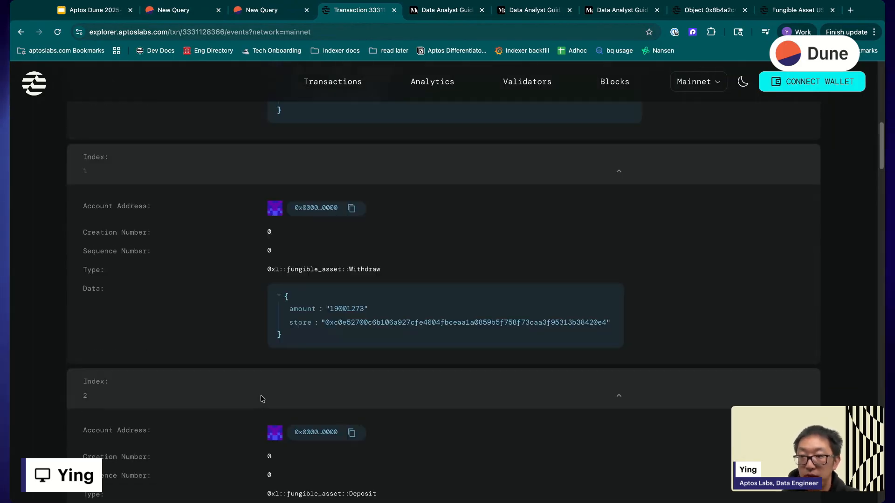
scroll(260, 397, up, 5)
scroll(259, 393, down, 3)
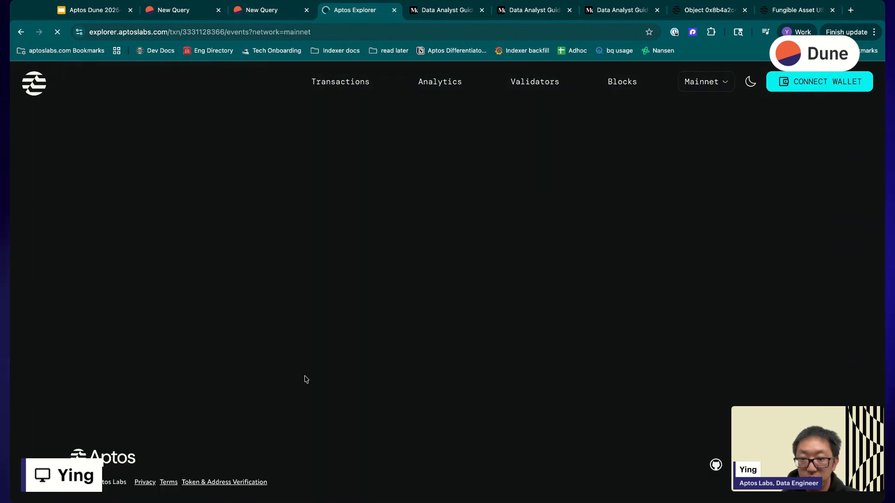
scroll(375, 329, down, 9)
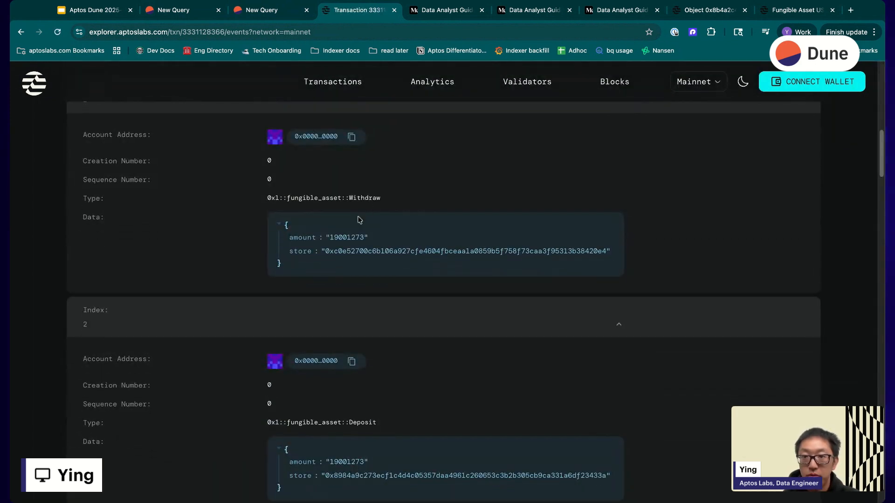
scroll(358, 313, down, 3)
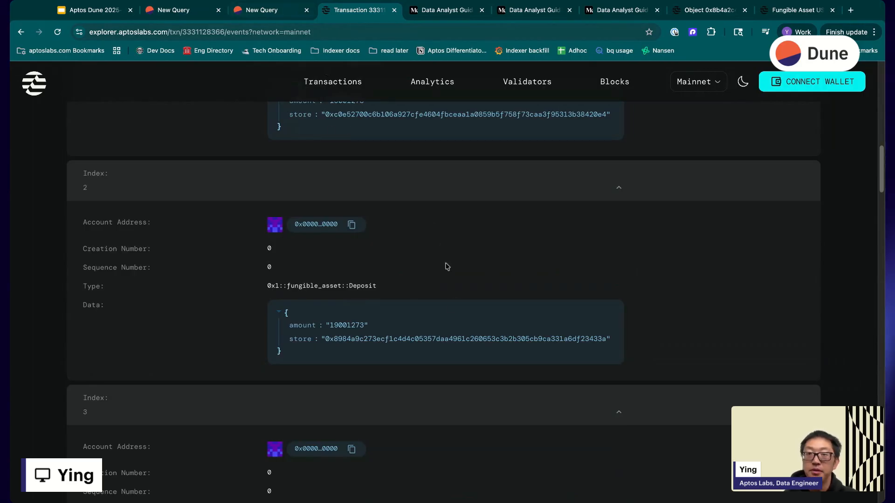
Recheck the amount and index columns of the usdt_transfers results in Dune and the raw data query on the Walk through transfer slide in Google Slides.
click(187, 10)
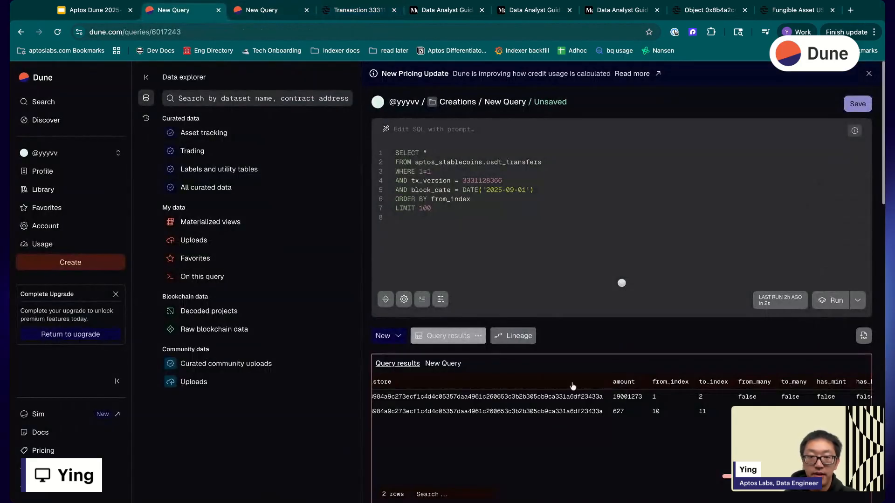
scroll(573, 386, right, 1)
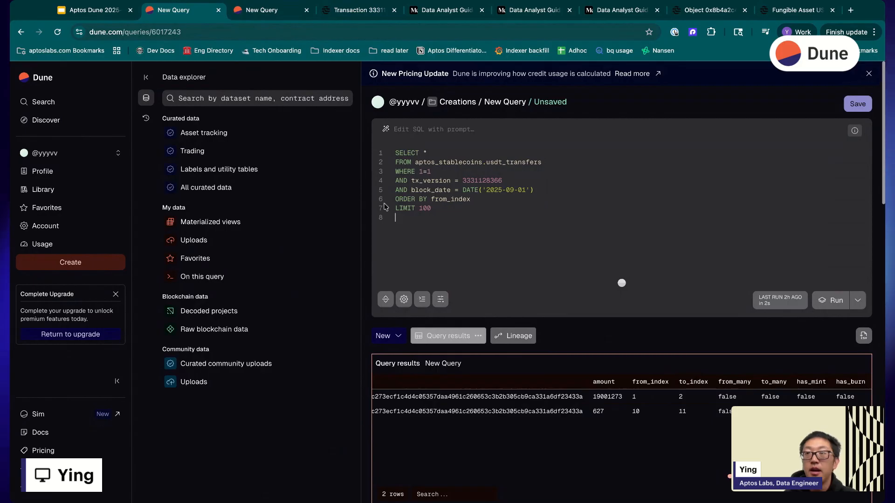
key(ctrl+shift+Tab)
click(291, 350)
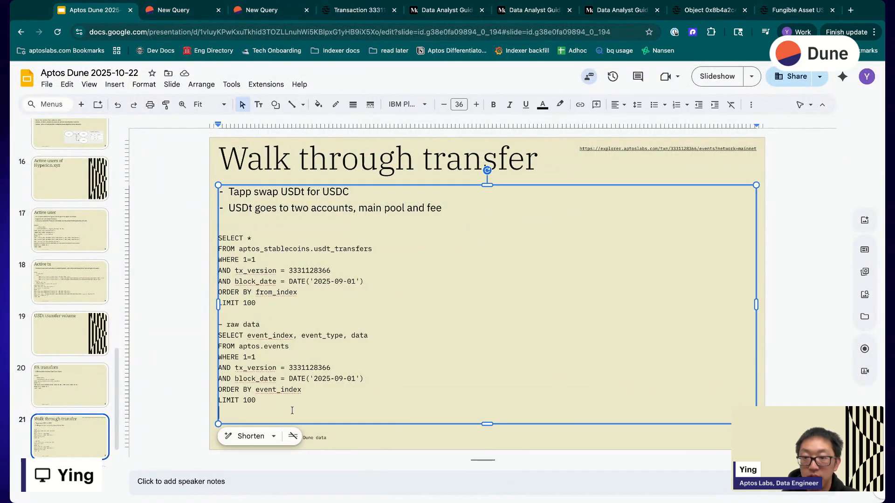
key(ctrl+Tab)
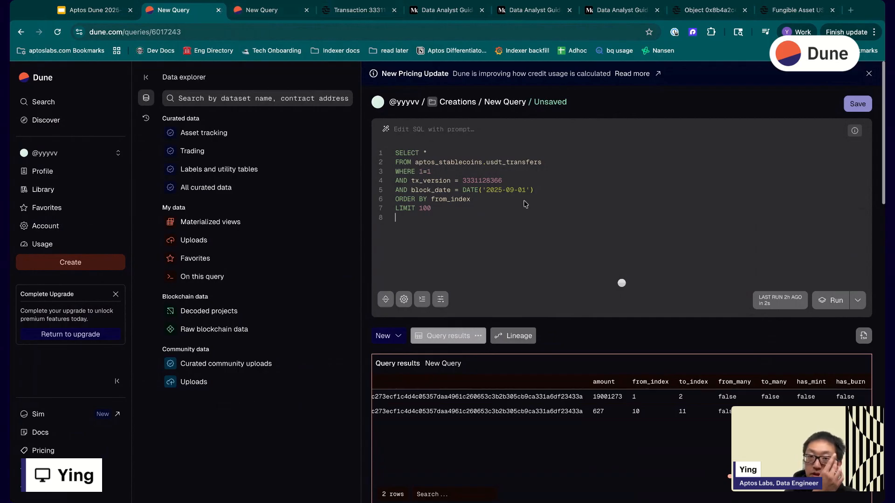
key(ctrl+w)
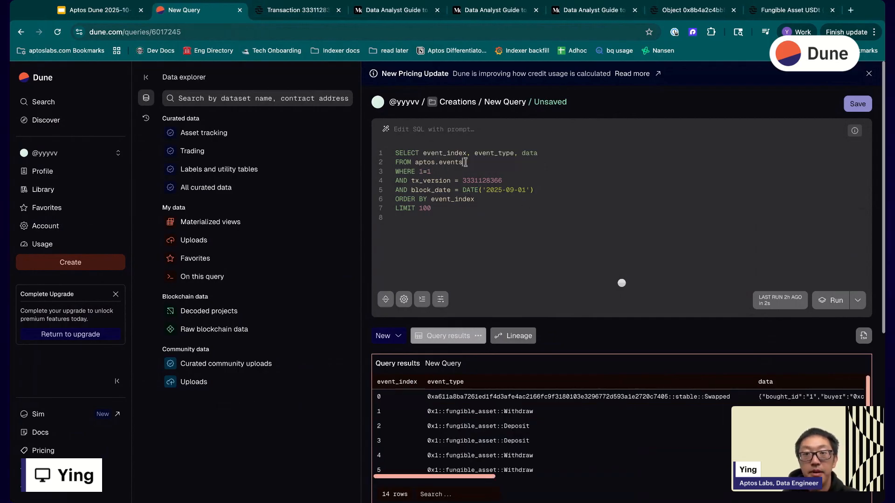
key(super+shift+Up)
click(546, 173)
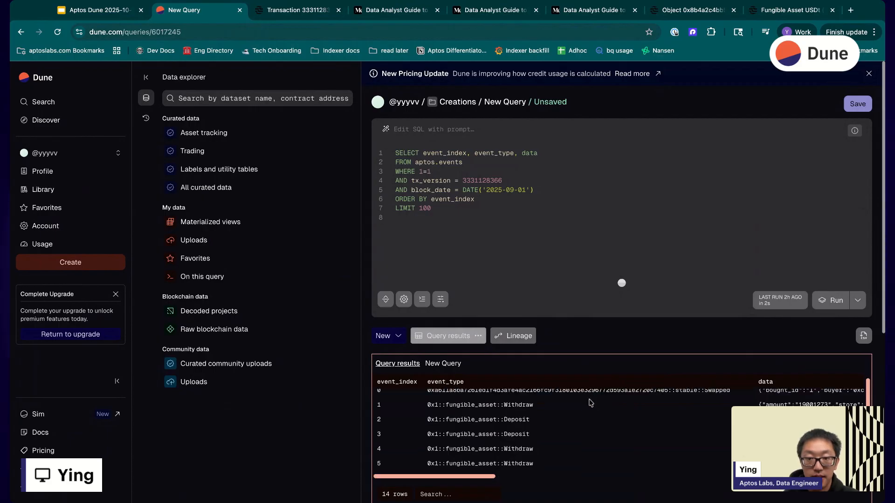
scroll(582, 405, right, 5)
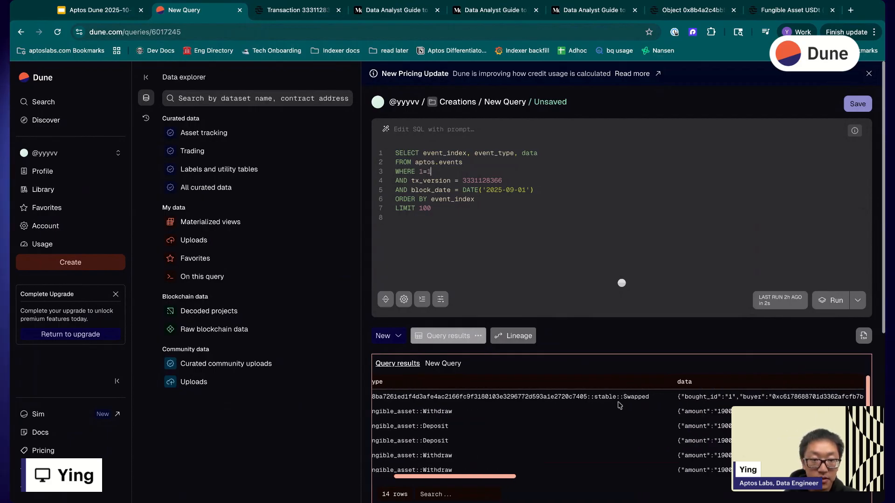
scroll(582, 404, left, 5)
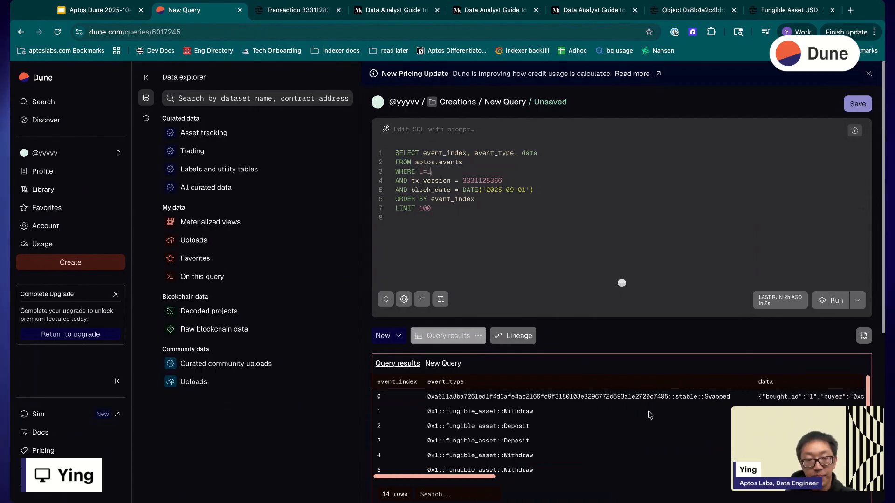
scroll(699, 400, right, 5)
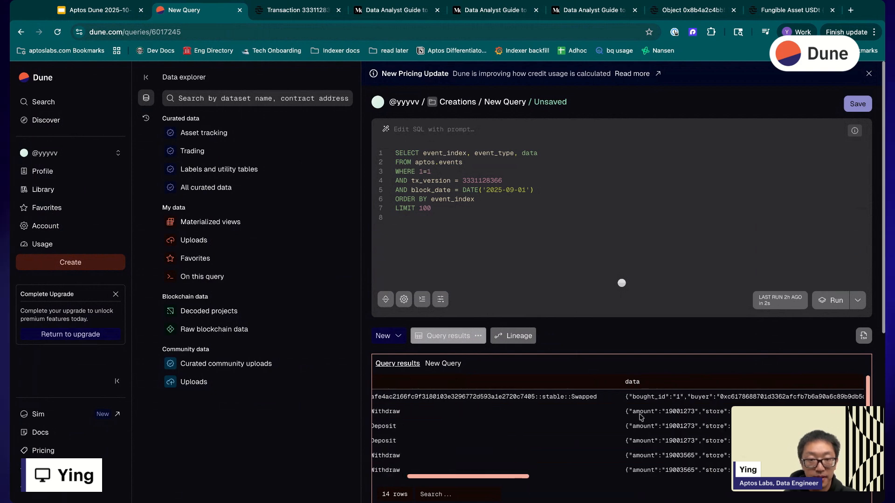
scroll(576, 422, left, 5)
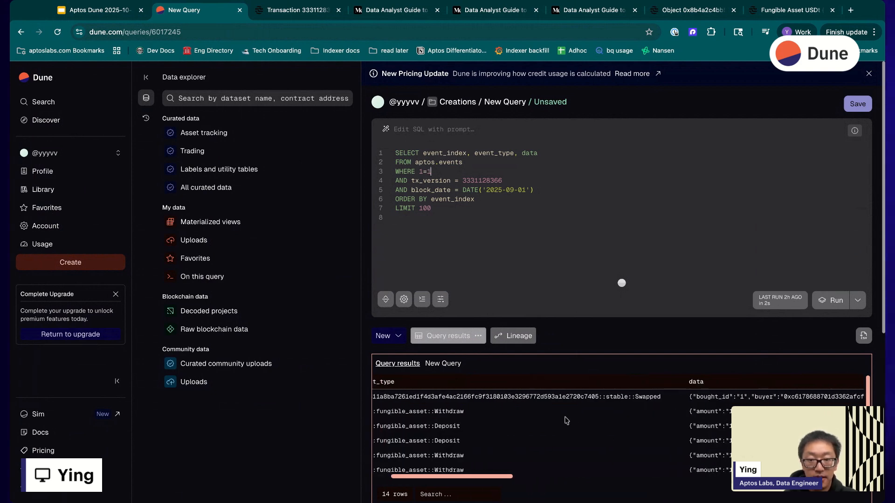
scroll(606, 419, right, 5)
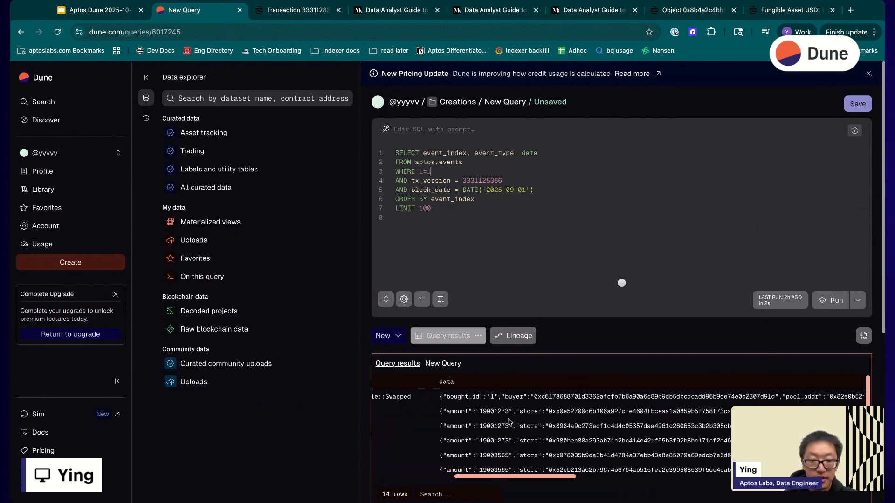
scroll(612, 424, right, 10)
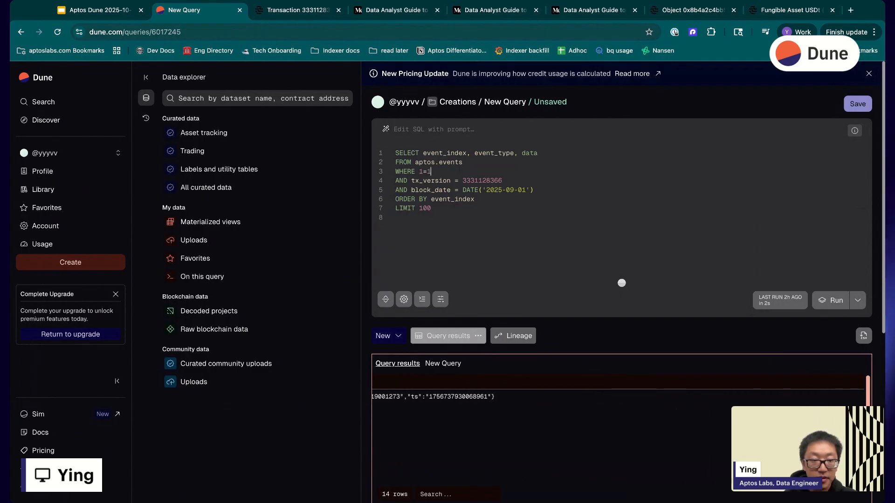
scroll(606, 433, left, 8)
scroll(543, 473, right, 2)
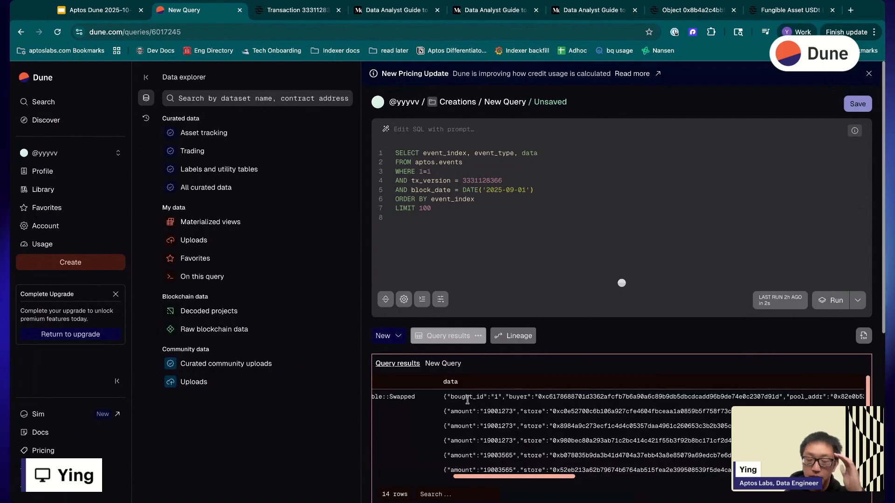
scroll(511, 424, down, 3)
scroll(511, 424, down, 4)
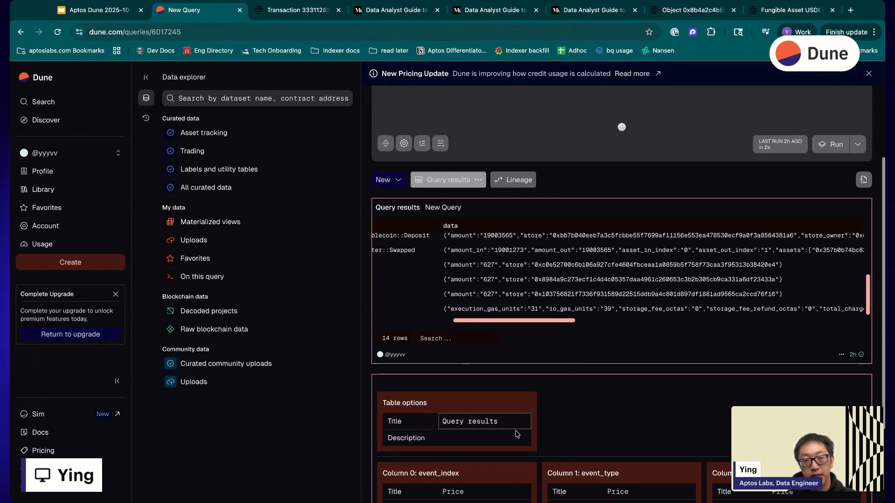
scroll(556, 380, up, 6)
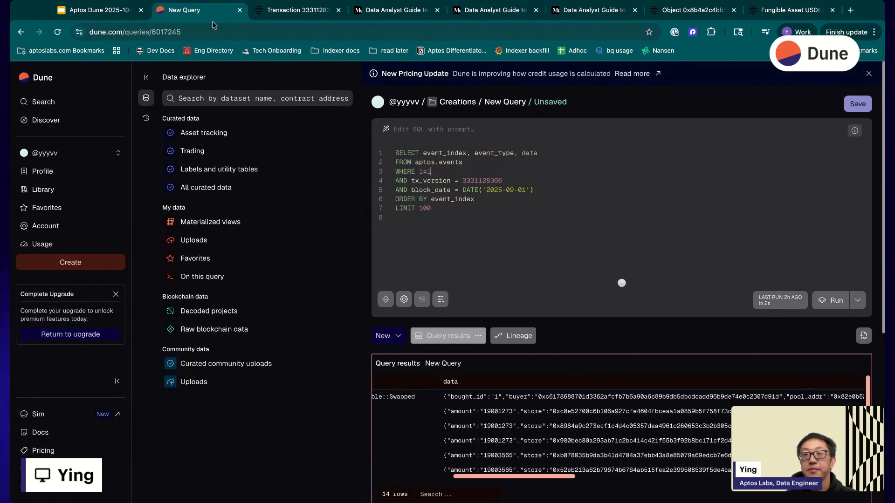
Glance past the Walk through transfer slide to the closing Aptos slide in Google Slides, and review the transaction's events in Aptos Explorer.
click(98, 10)
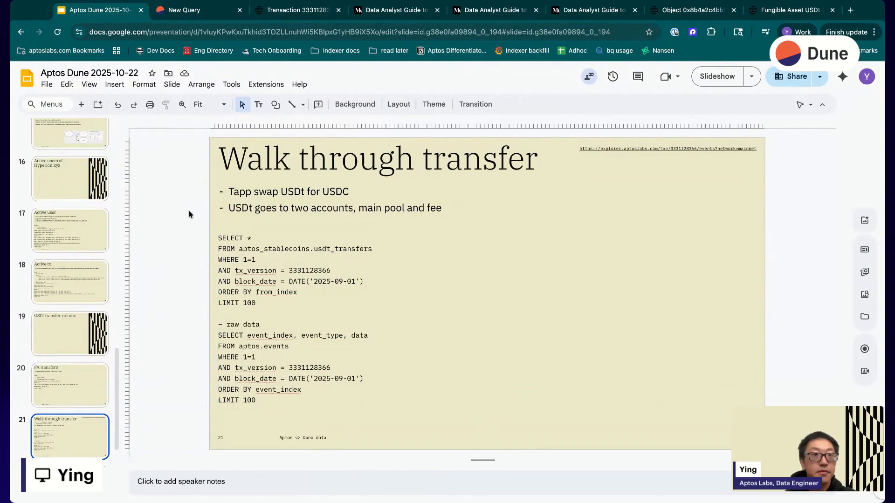
key(Down)
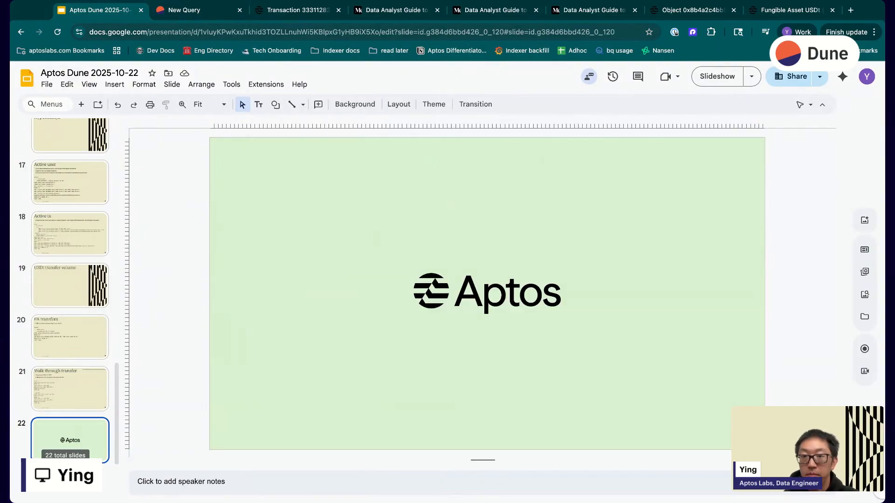
click(208, 9)
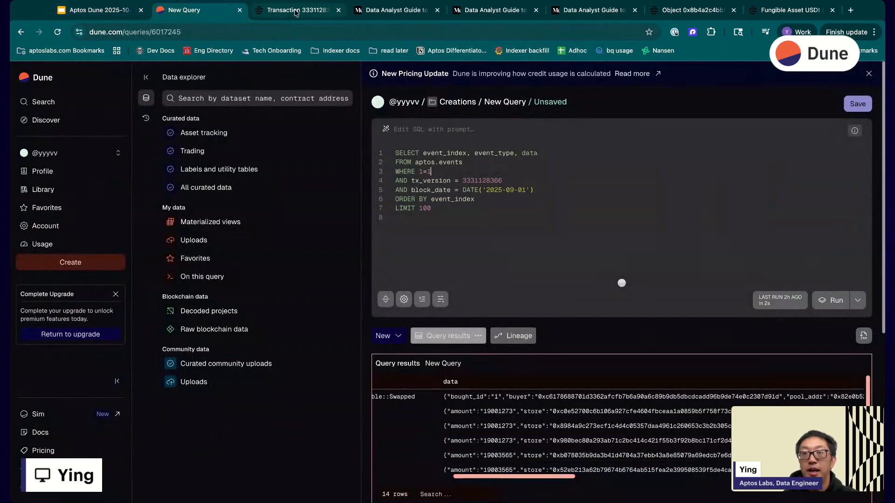
click(297, 8)
scroll(448, 218, up, 1)
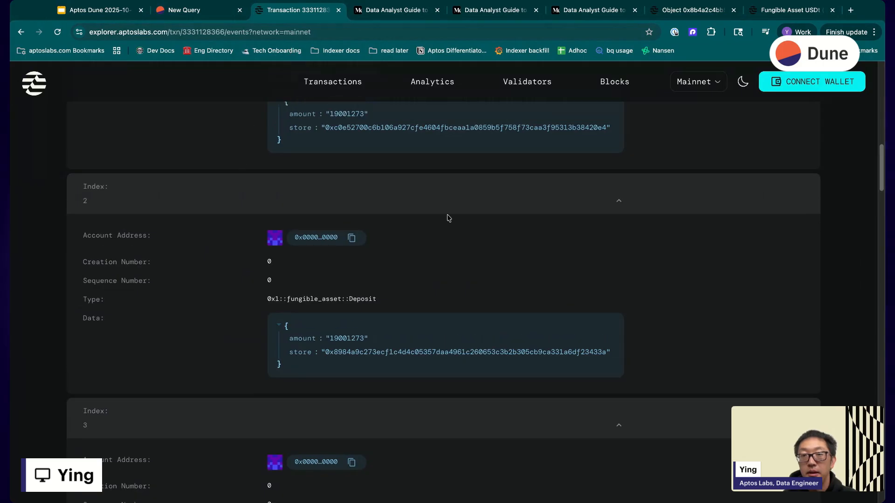
Return to Dune and search the data explorer for fungible_asset, bringing the results table back to its first columns.
click(168, 9)
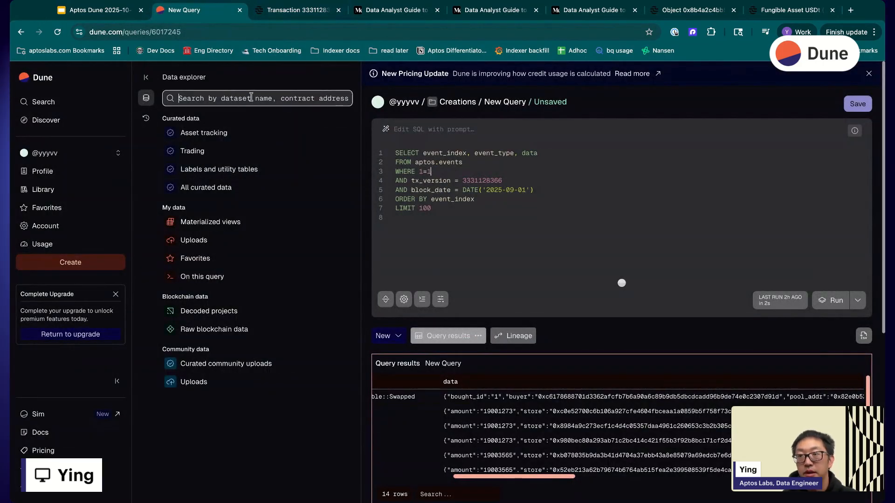
text(fungib)
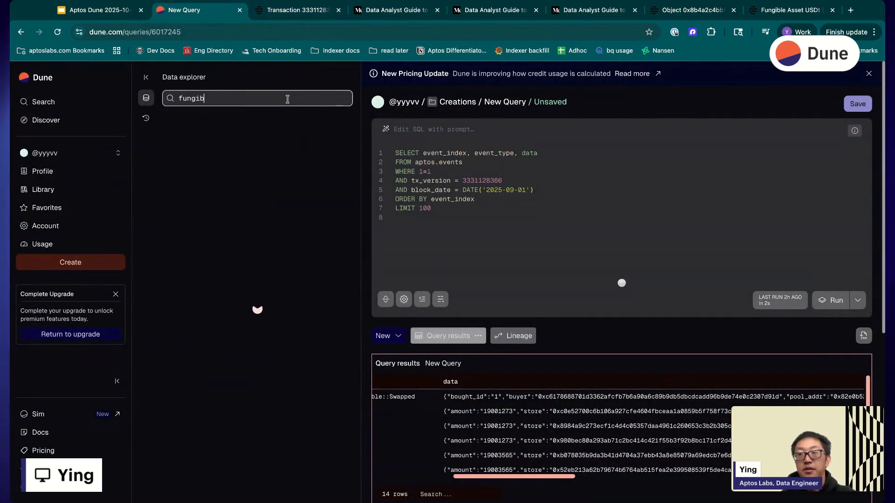
text(le_asset)
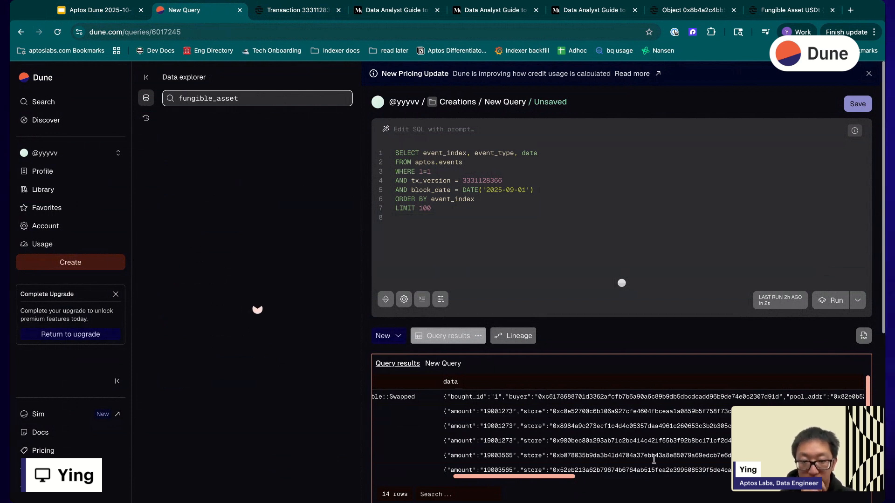
drag(565, 481, 470, 477)
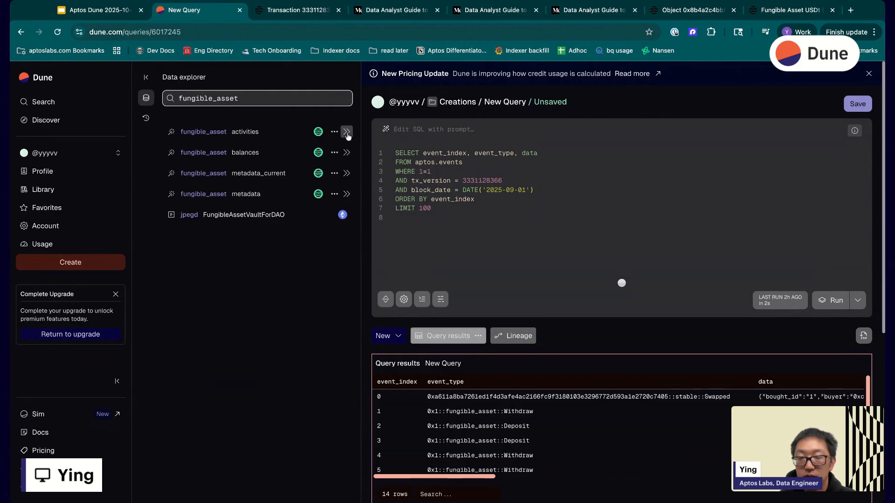
Make the query read FROM aptos_fungible_asset.activities and comment out the FROM aptos.events line.
click(536, 190)
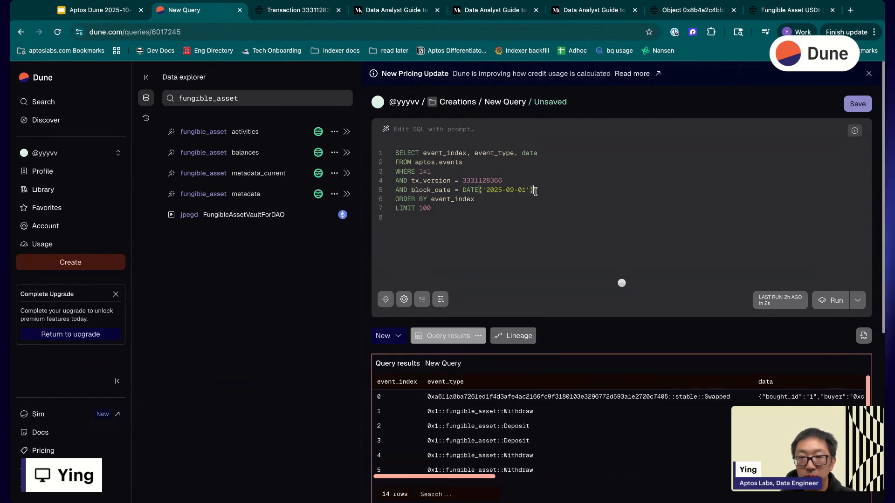
click(548, 166)
key(Return)
text(FROM)
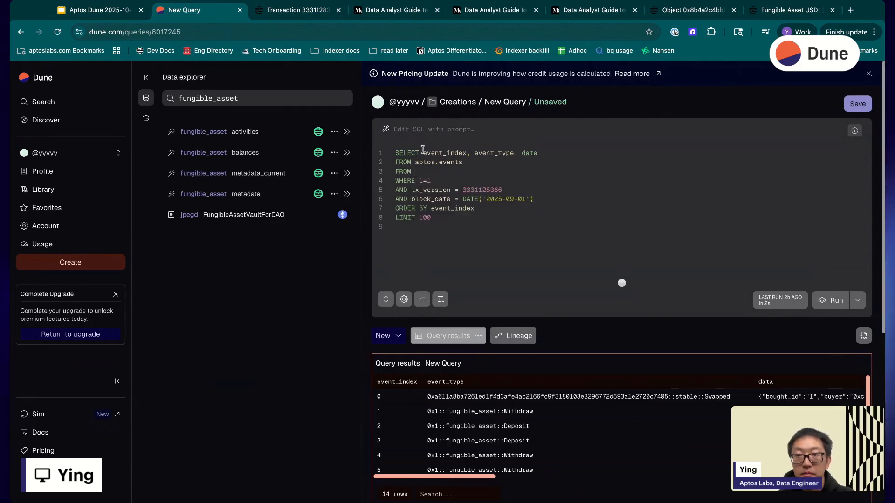
click(347, 131)
click(547, 158)
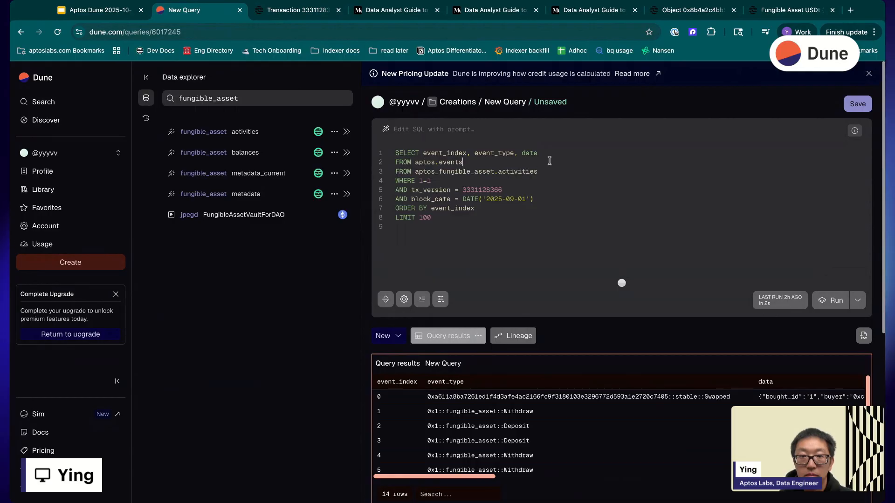
key(super+slash)
Replace the selected columns with * and run the query on the activities table.
drag(552, 154, 430, 153)
key(BackSpace)
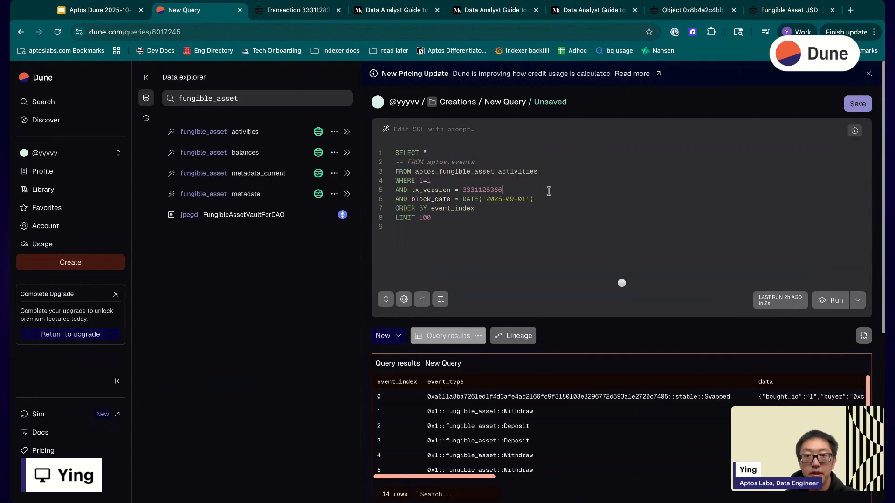
key(Right)
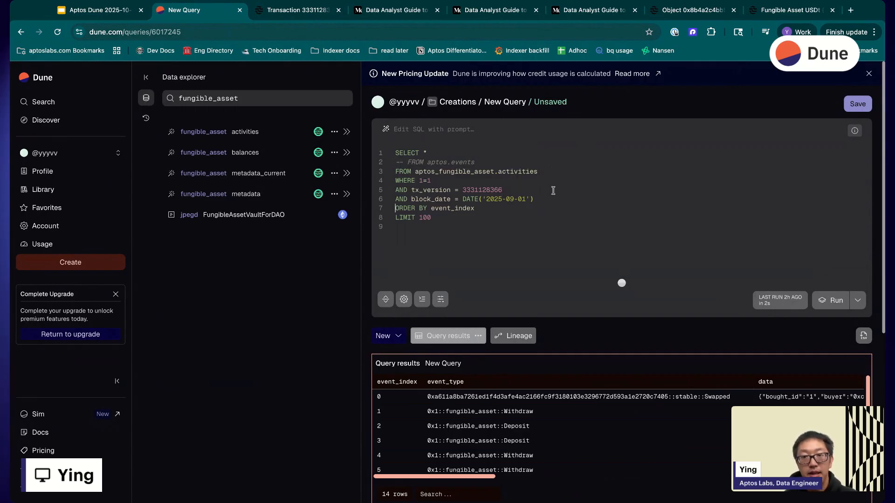
key(Down)
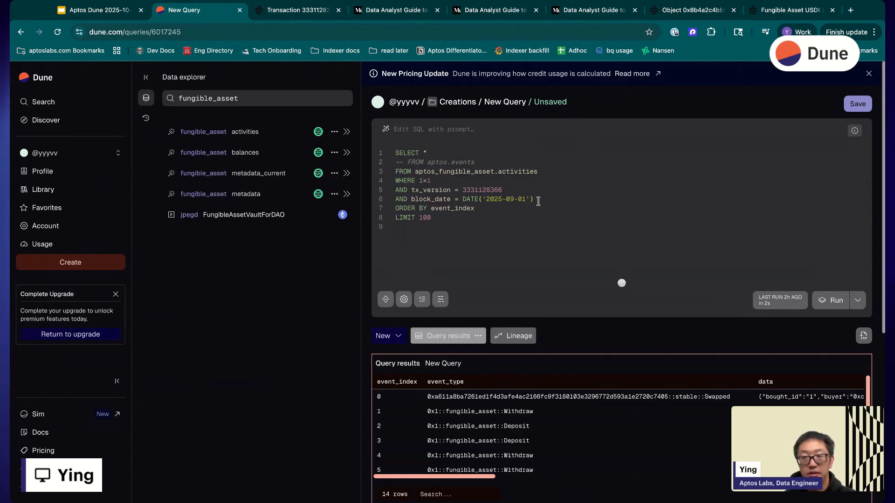
key(ctrl+Return)
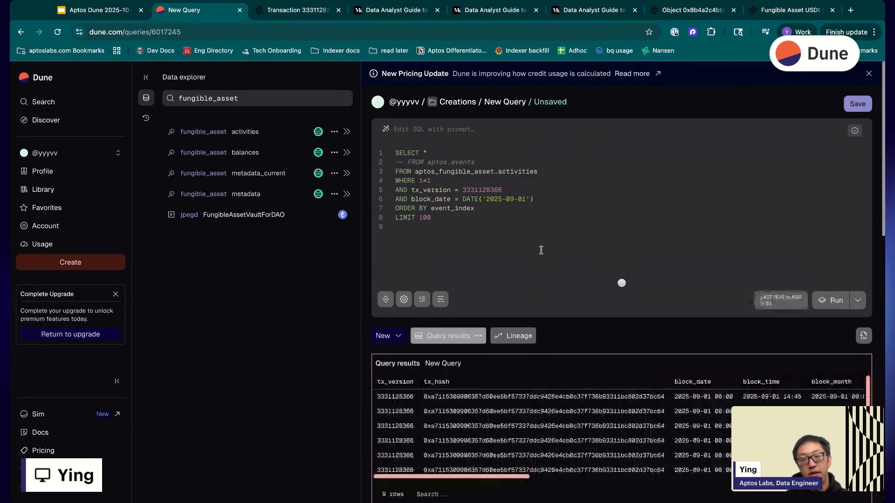
Examine the event_index, event_type, owner_address, storage_id, asset_type and amount columns across the rows of the fungible asset activities results.
scroll(516, 457, down, 3)
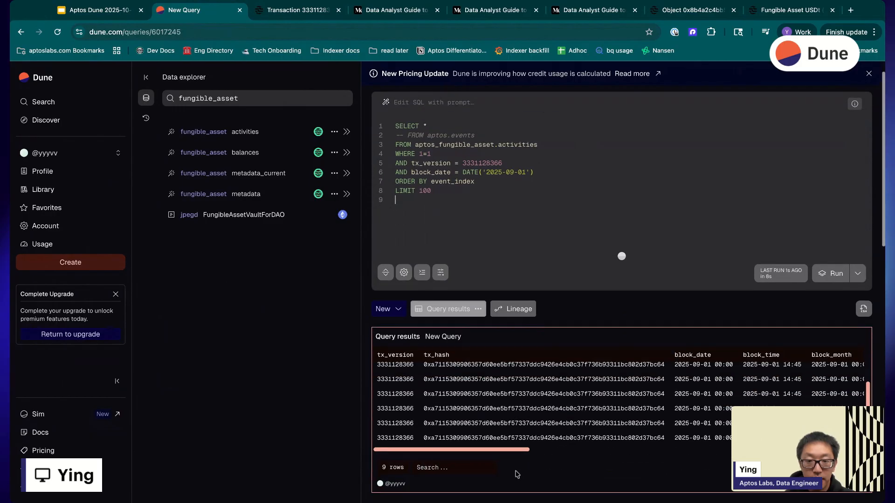
scroll(515, 456, right, 10)
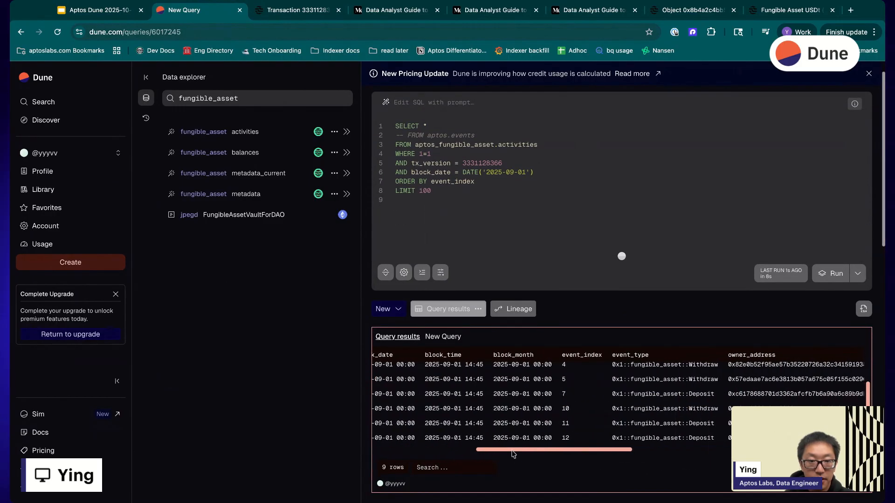
scroll(513, 454, right, 10)
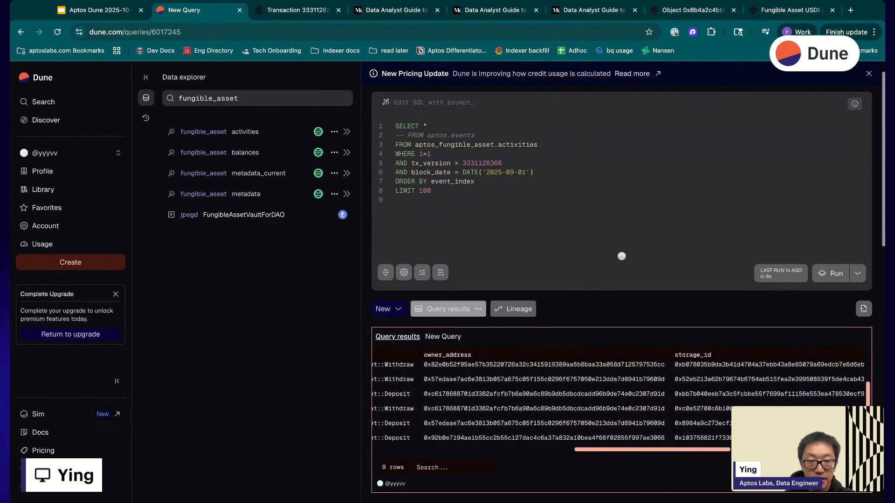
scroll(725, 402, right, 10)
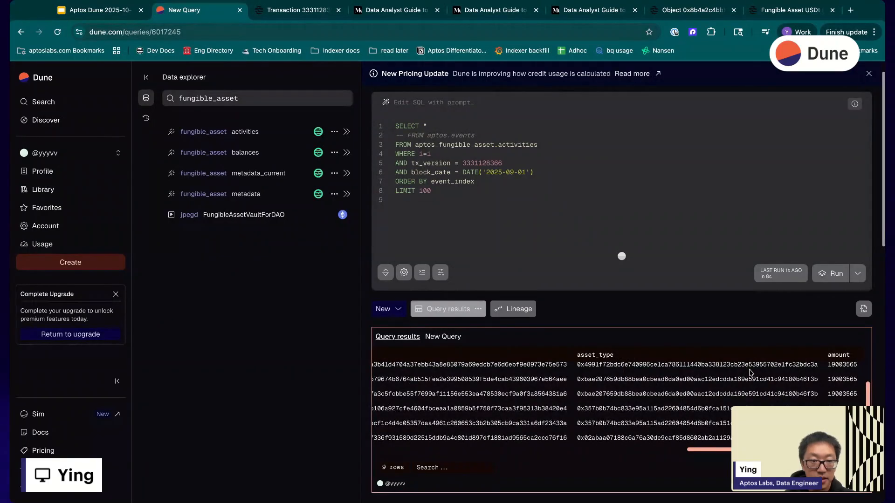
scroll(622, 380, down, 2)
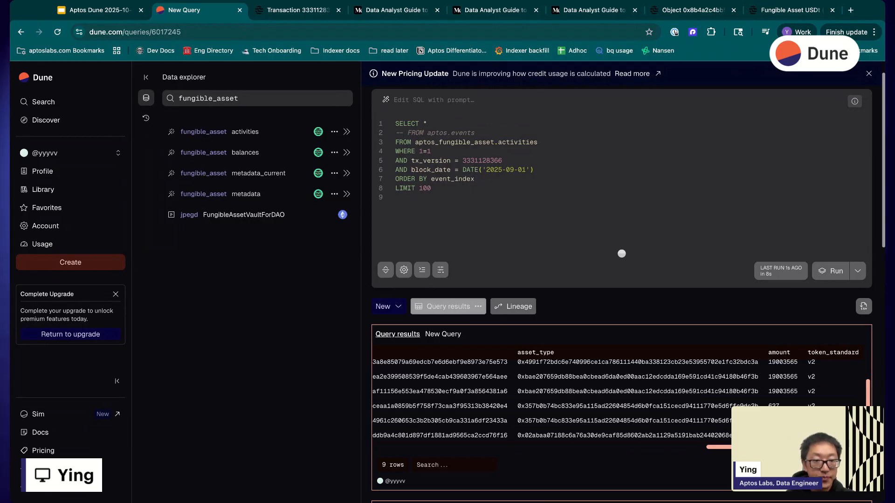
scroll(662, 388, up, 5)
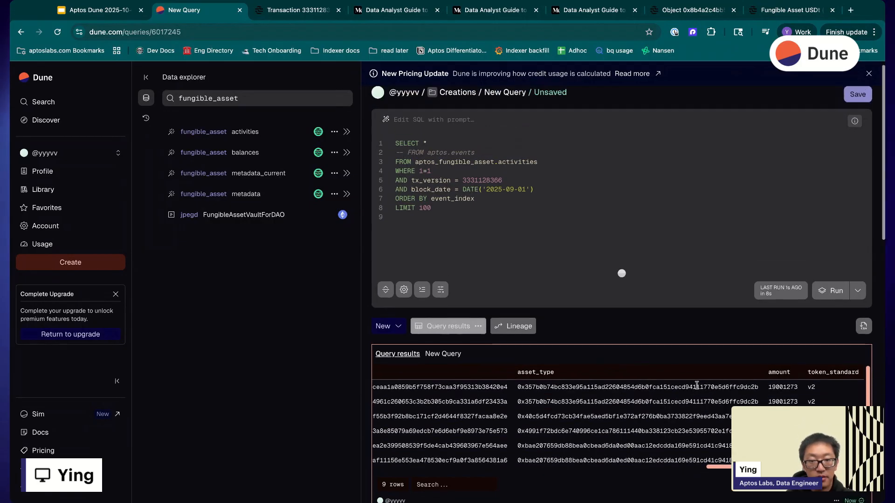
scroll(651, 433, down, 3)
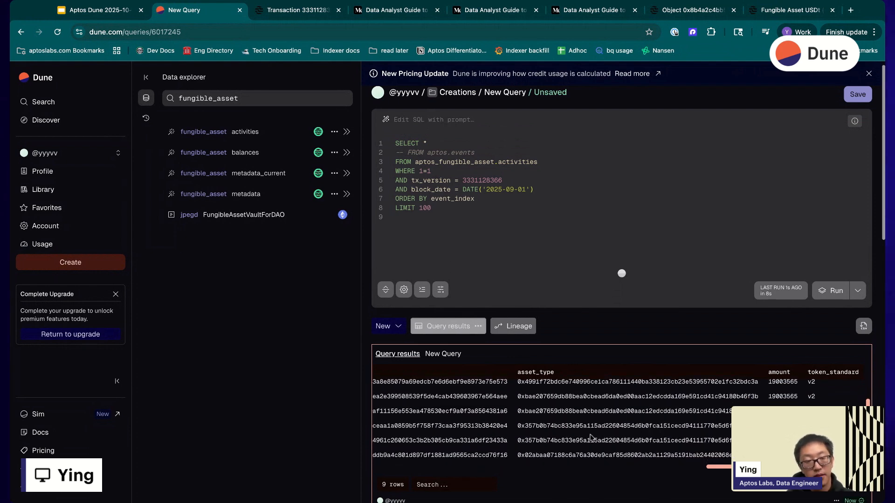
scroll(546, 471, left, 10)
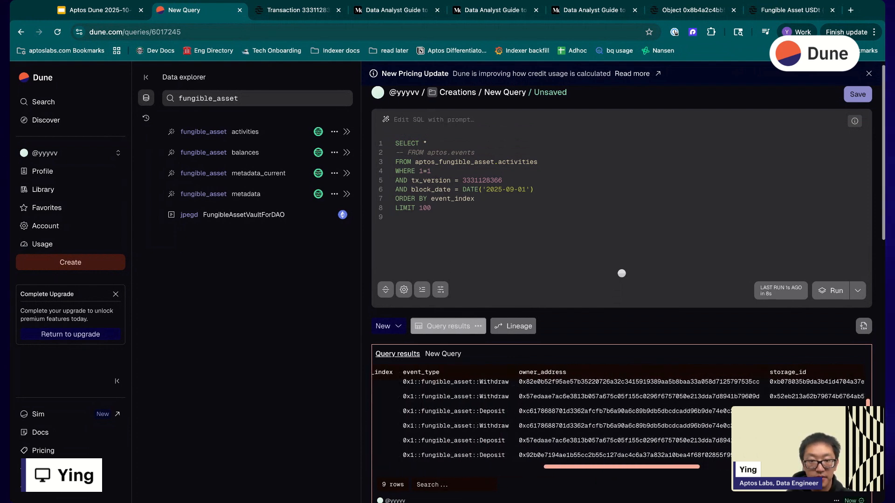
scroll(573, 413, up, 3)
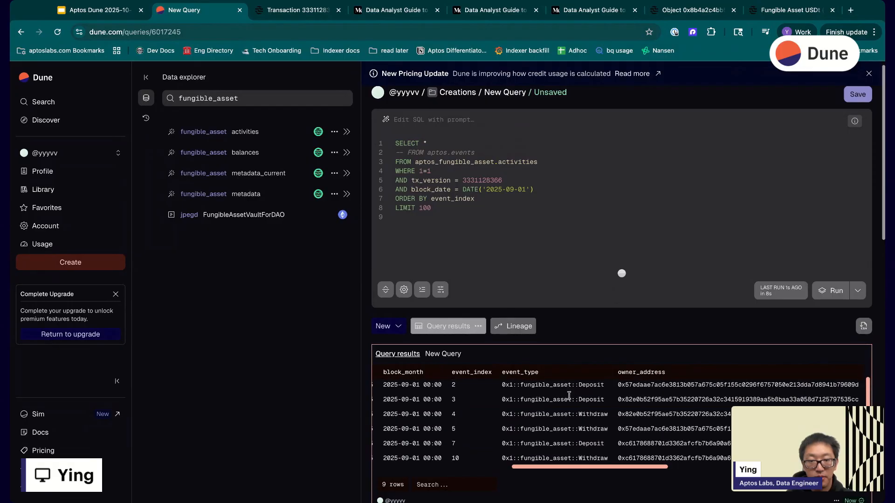
scroll(573, 401, down, 3)
scroll(573, 401, down, 5)
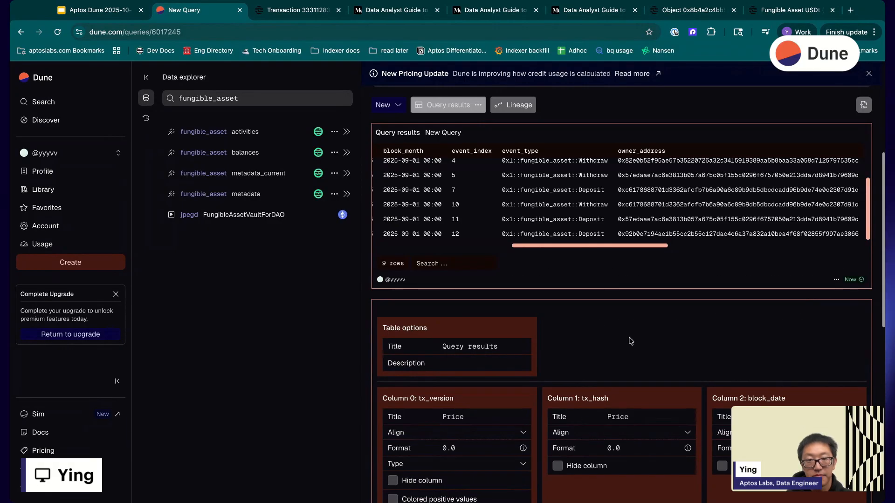
Change the query's source table to aptos_fungible_asset.balances.
scroll(629, 340, up, 2)
scroll(569, 302, up, 4)
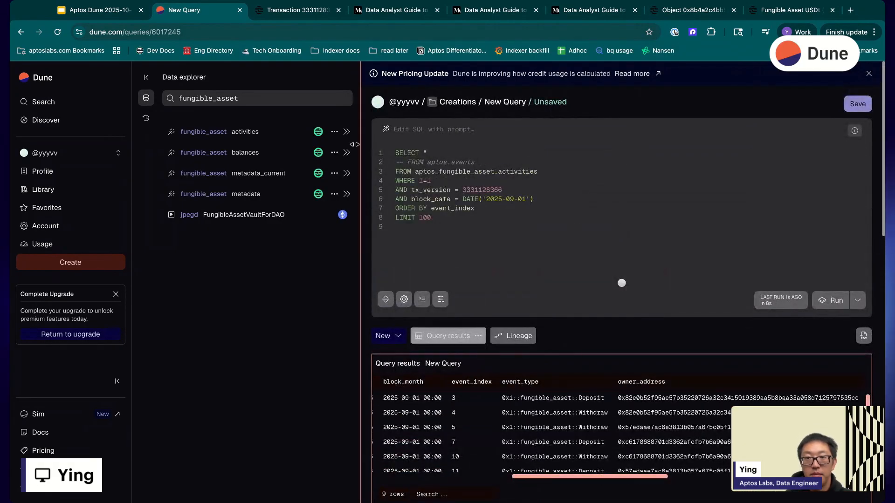
double_click(524, 171)
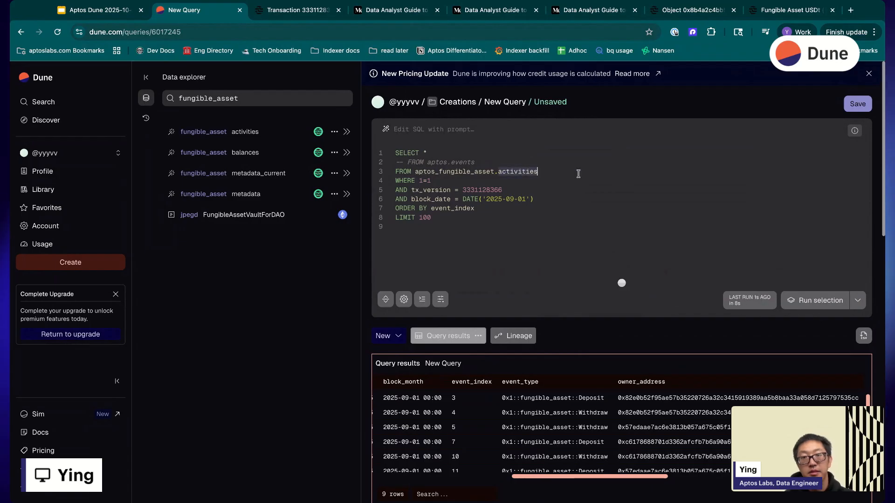
text(balances)
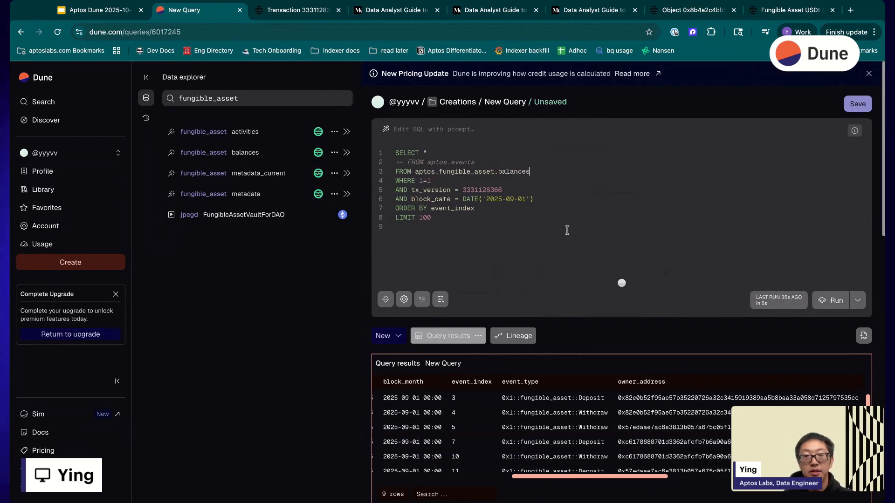
Order the balances query by write_set_change_index and run it.
double_click(458, 208)
text(write)
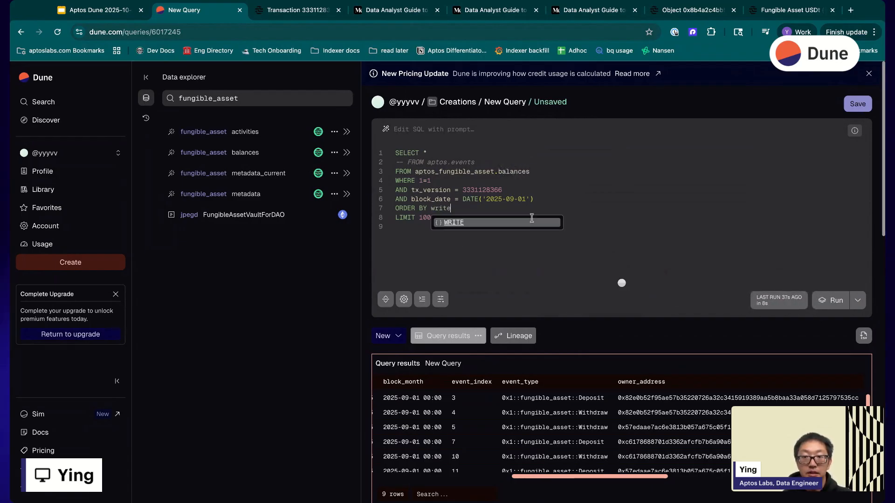
key(BackSpace)
key(BackSpace)
key(BackSpace)
key(BackSpace)
key(BackSpace)
text(write_set_change_index)
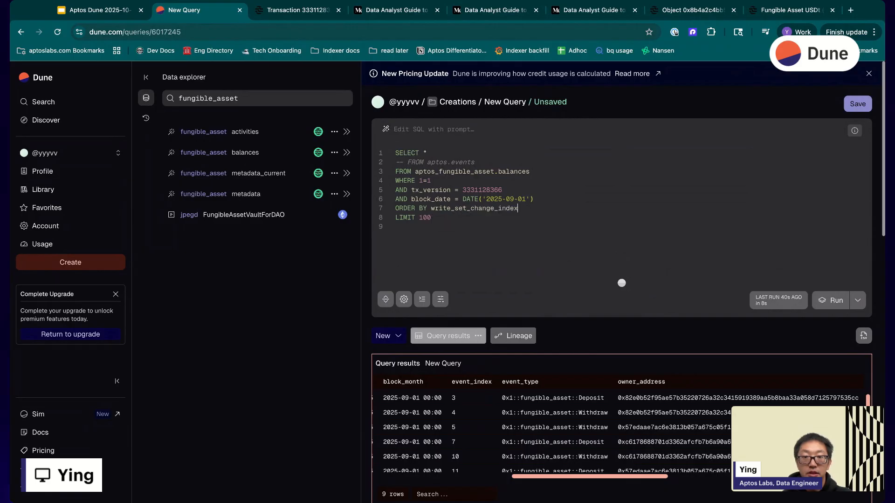
key(super+Return)
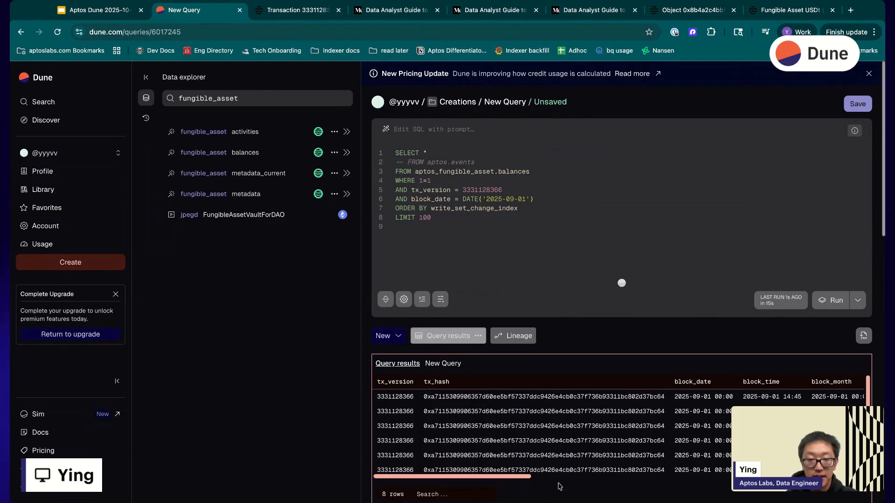
Look across the balances results at write_set_change_index, asset_type and owner_address, checking the first row's asset type against its amount.
scroll(577, 468, right, 10)
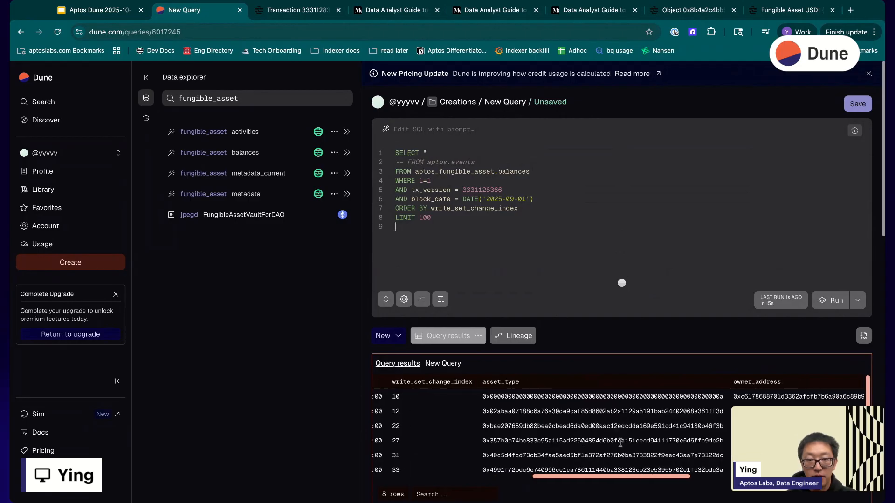
scroll(606, 441, left, 6)
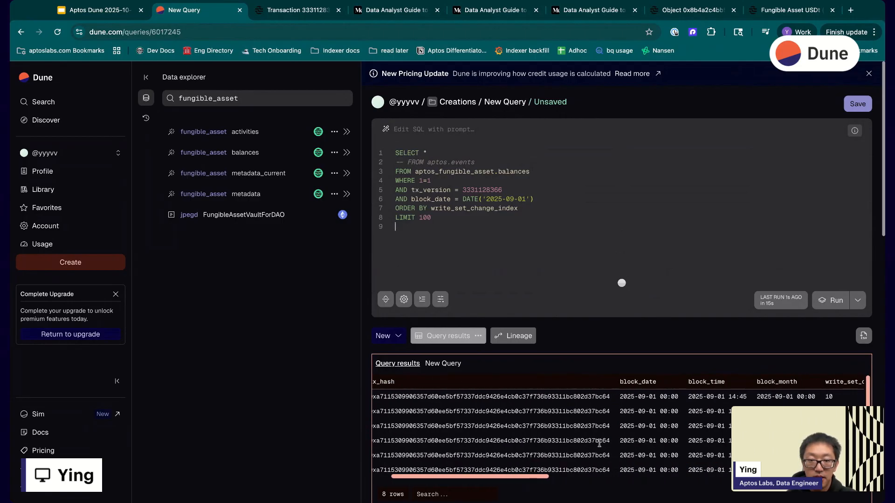
scroll(552, 437, right, 8)
scroll(552, 437, right, 10)
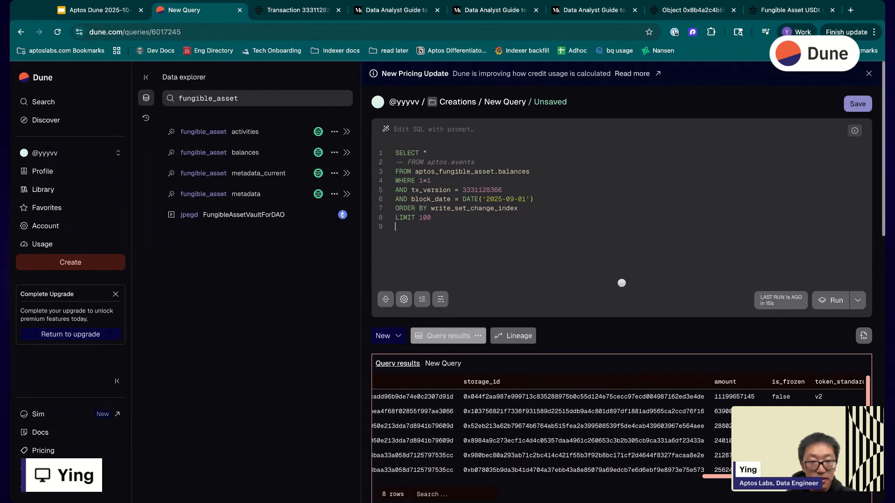
scroll(555, 471, left, 8)
scroll(556, 477, right, 4)
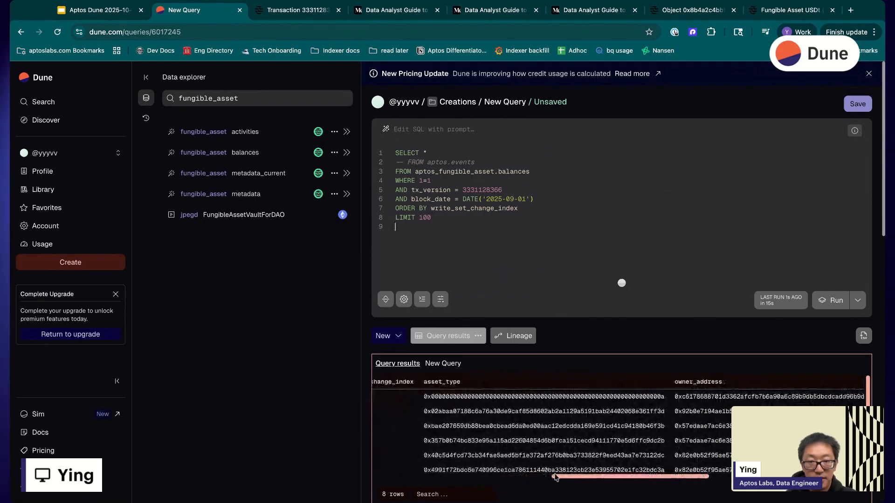
double_click(522, 395)
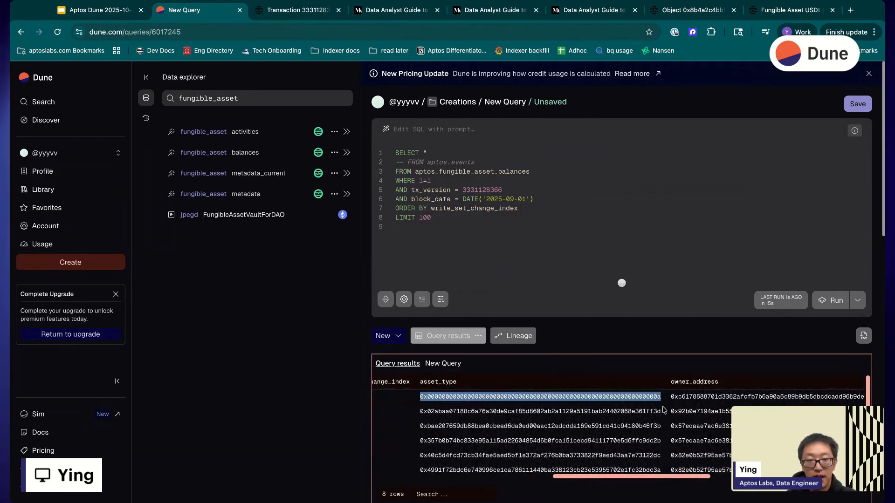
scroll(666, 408, right, 8)
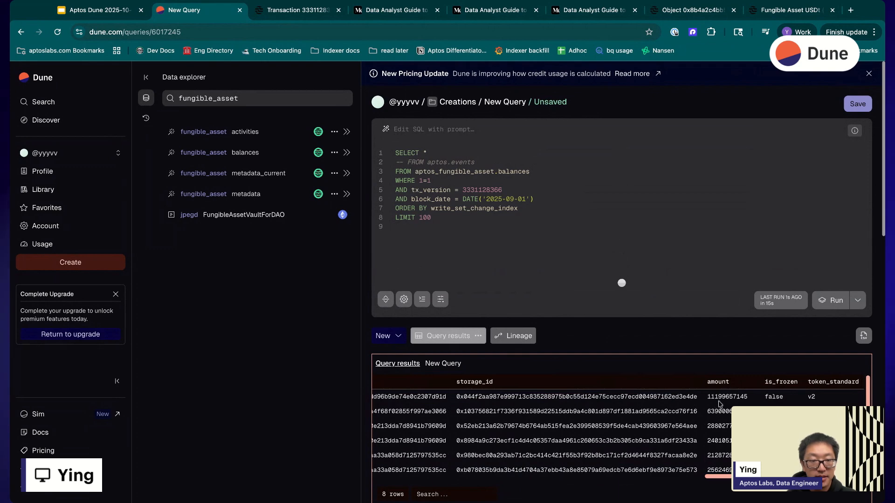
scroll(606, 420, left, 8)
scroll(502, 422, down, 1)
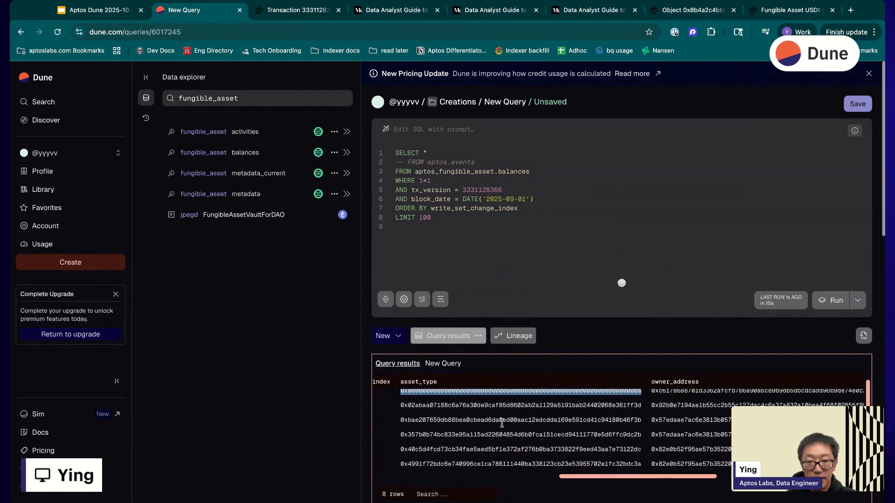
scroll(502, 423, down, 2)
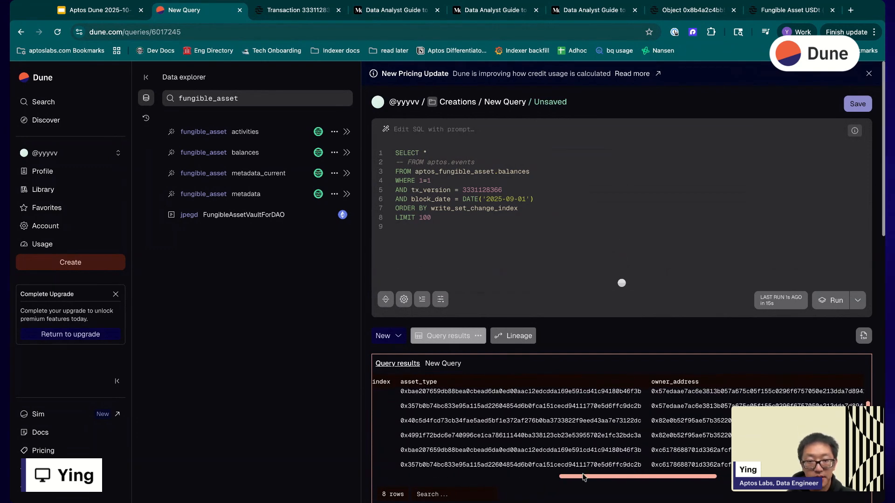
Examine the storage_id, amount, is_frozen and token_standard columns across the rows of the balances results.
scroll(615, 434, left, 6)
scroll(615, 434, right, 8)
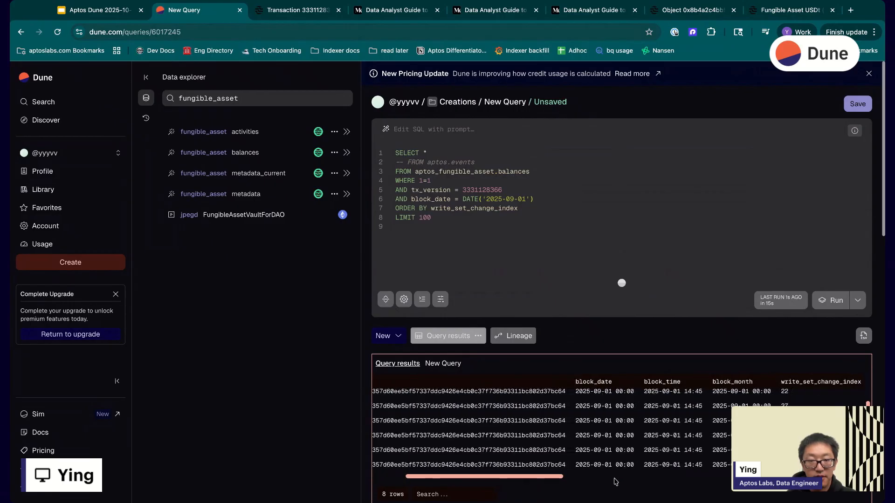
scroll(682, 434, right, 5)
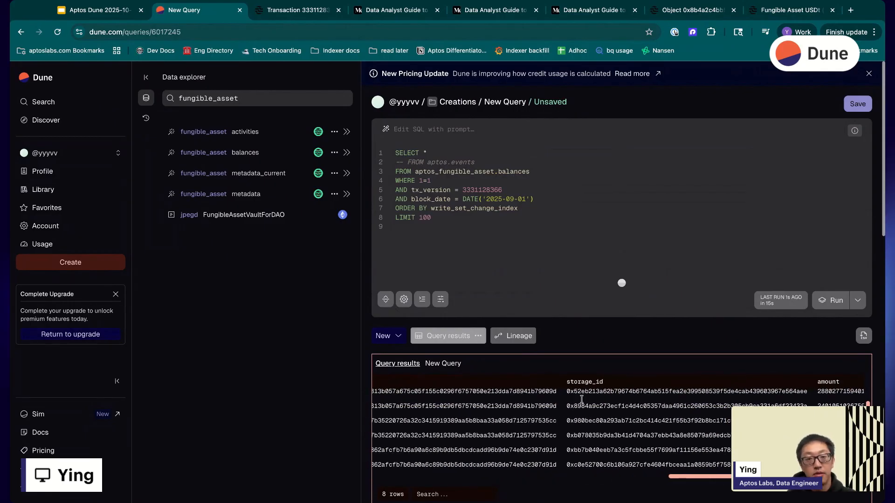
scroll(709, 450, down, 1)
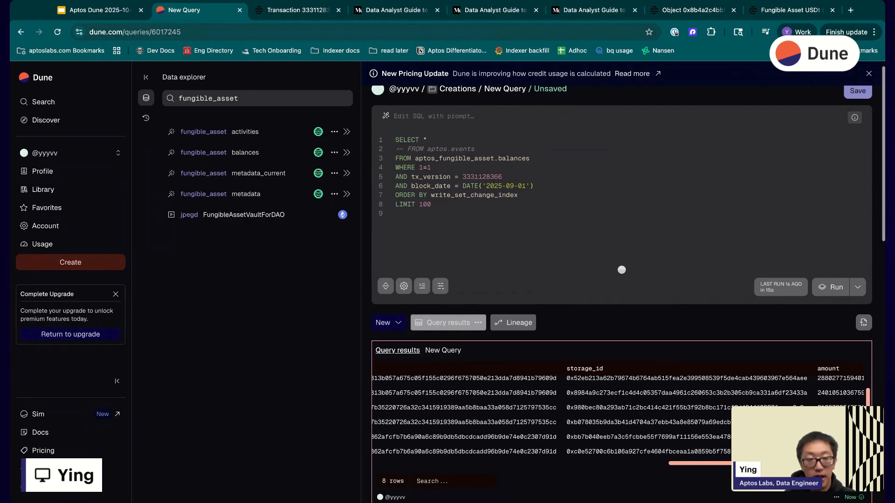
scroll(618, 414, right, 3)
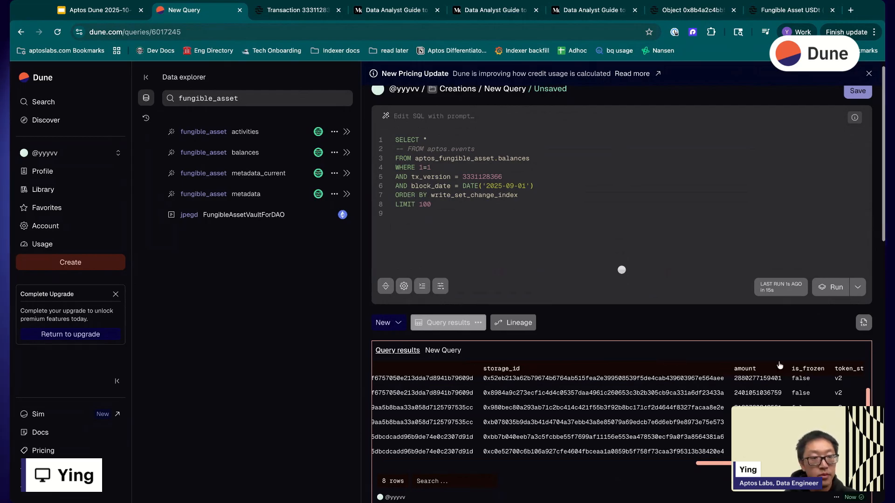
scroll(618, 415, up, 2)
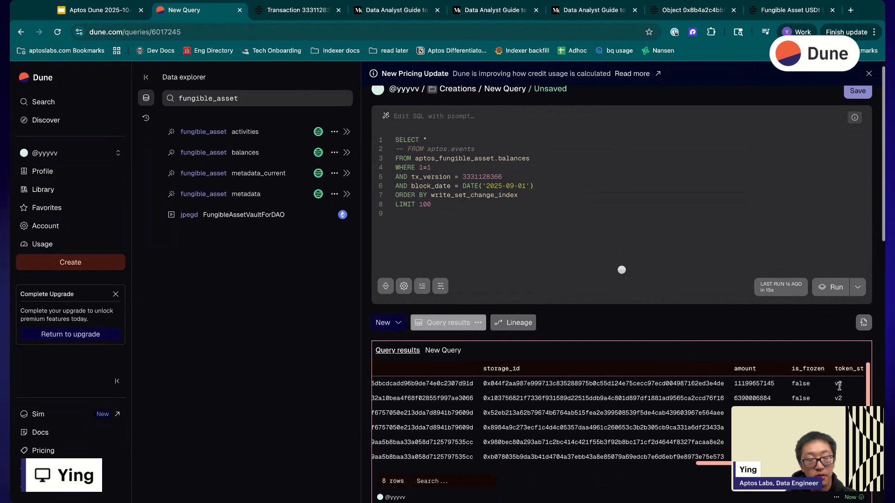
scroll(559, 420, left, 5)
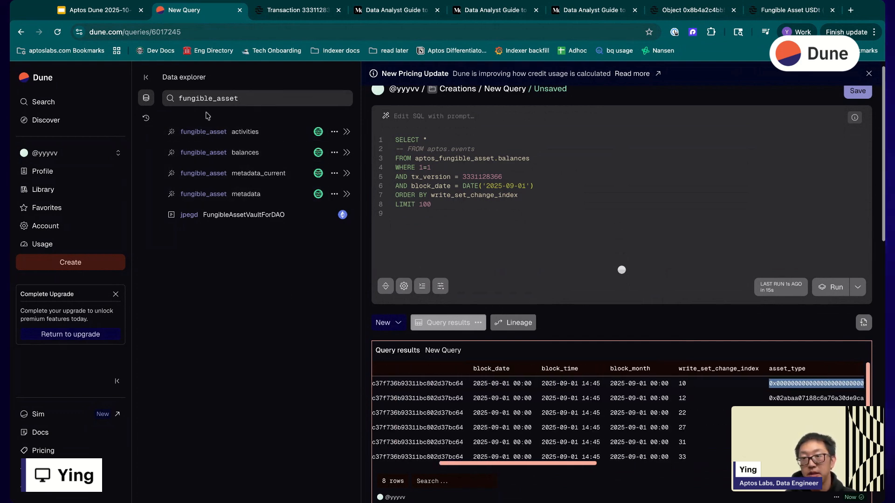
Switch to the Aptos Dune presentation in Google Slides.
click(107, 10)
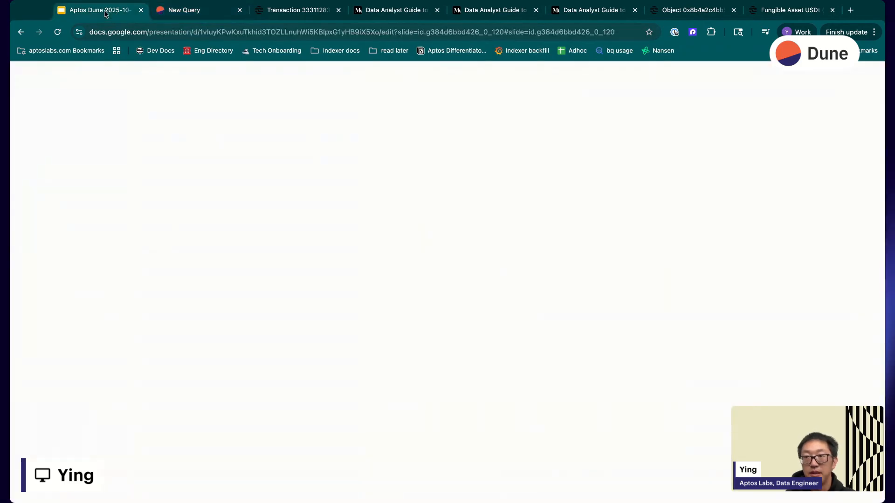